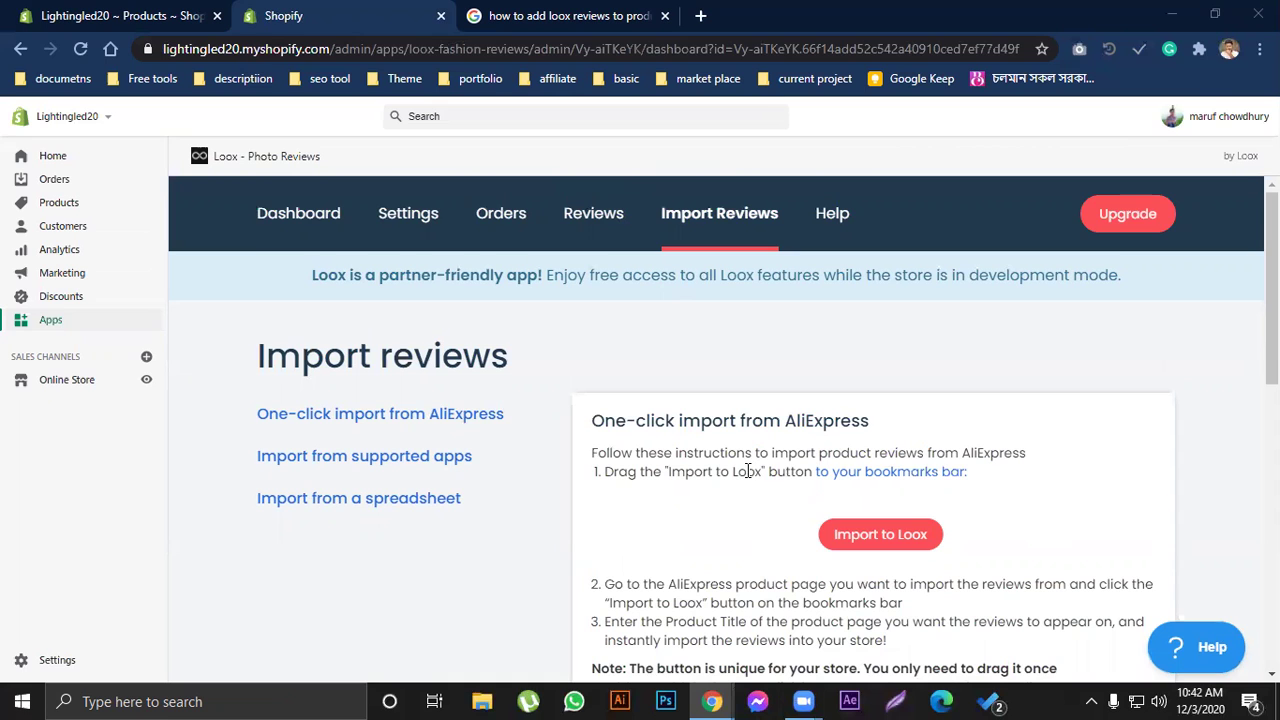
key("Print")
left_click_drag(746, 471, 1012, 592)
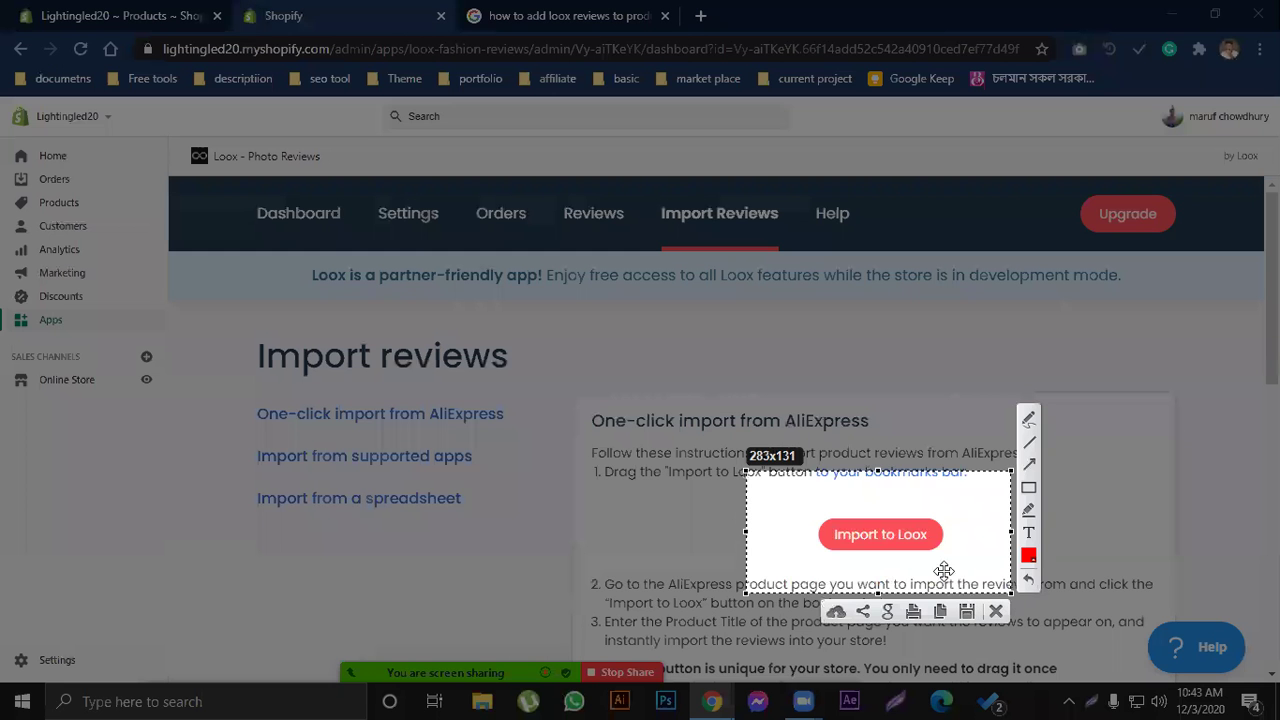
key("Escape")
- Add the Import to Loox button to the browser's bookmarks bar
left_click_drag(884, 536, 863, 85)
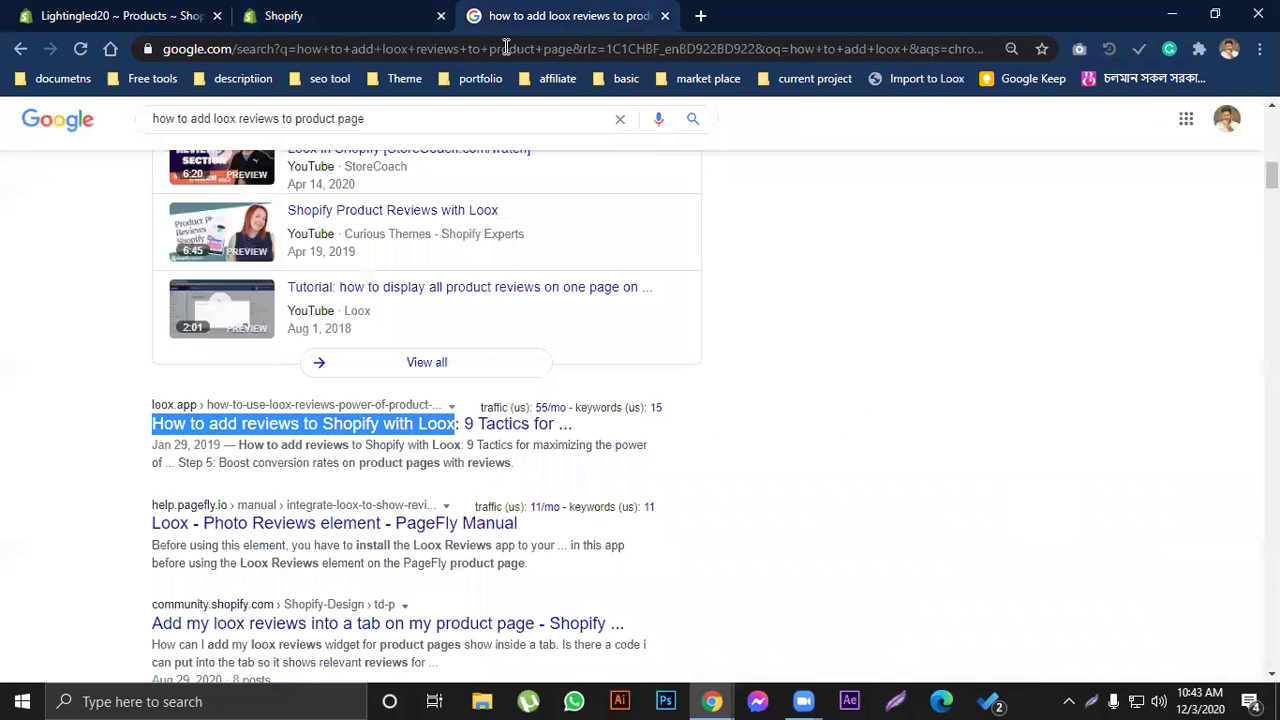
left_click(610, 15)
left_click(495, 49)
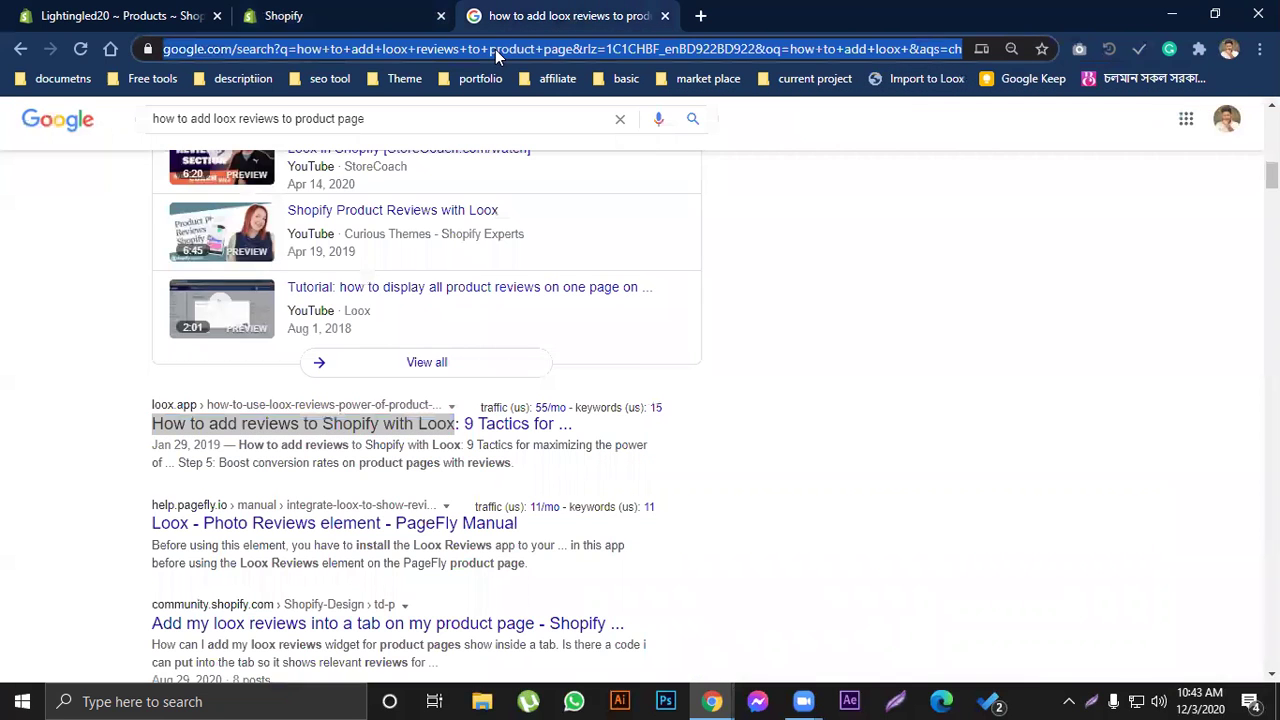
type("ali")
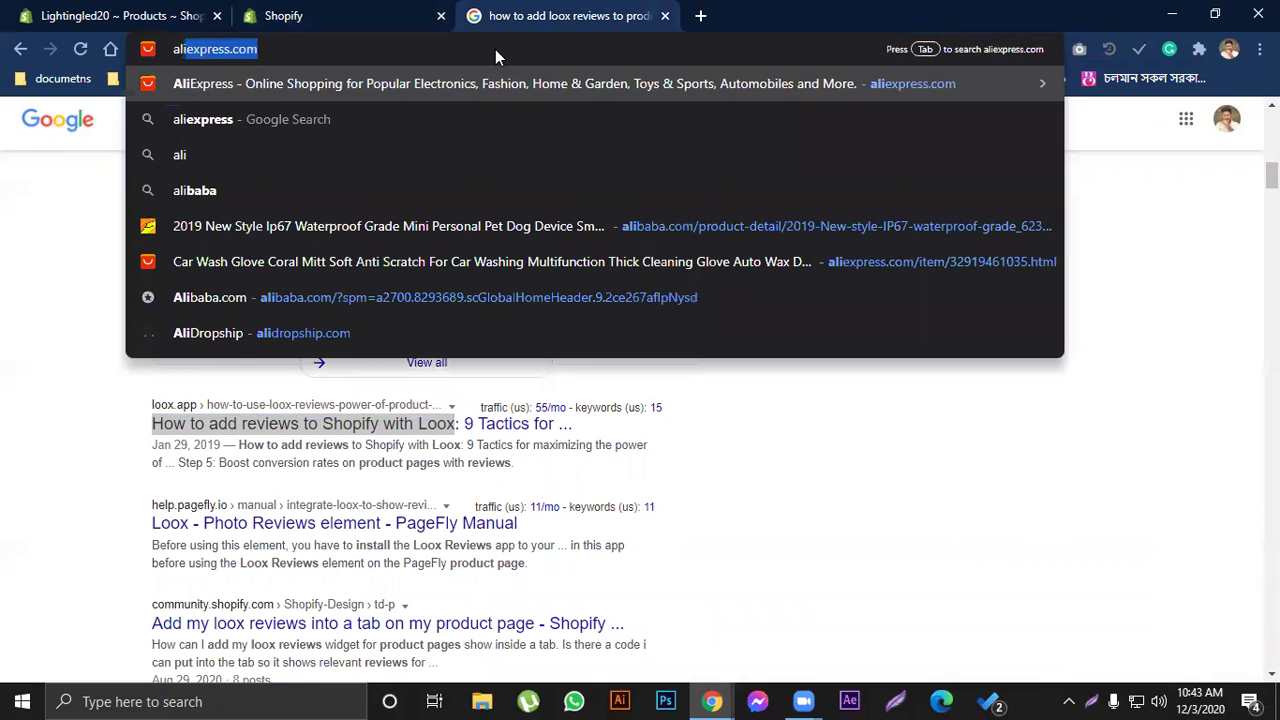
key("BackSpace")
- Open the Oberlo app from the Shopify store's installed apps and browse its product list
left_click(150, 15)
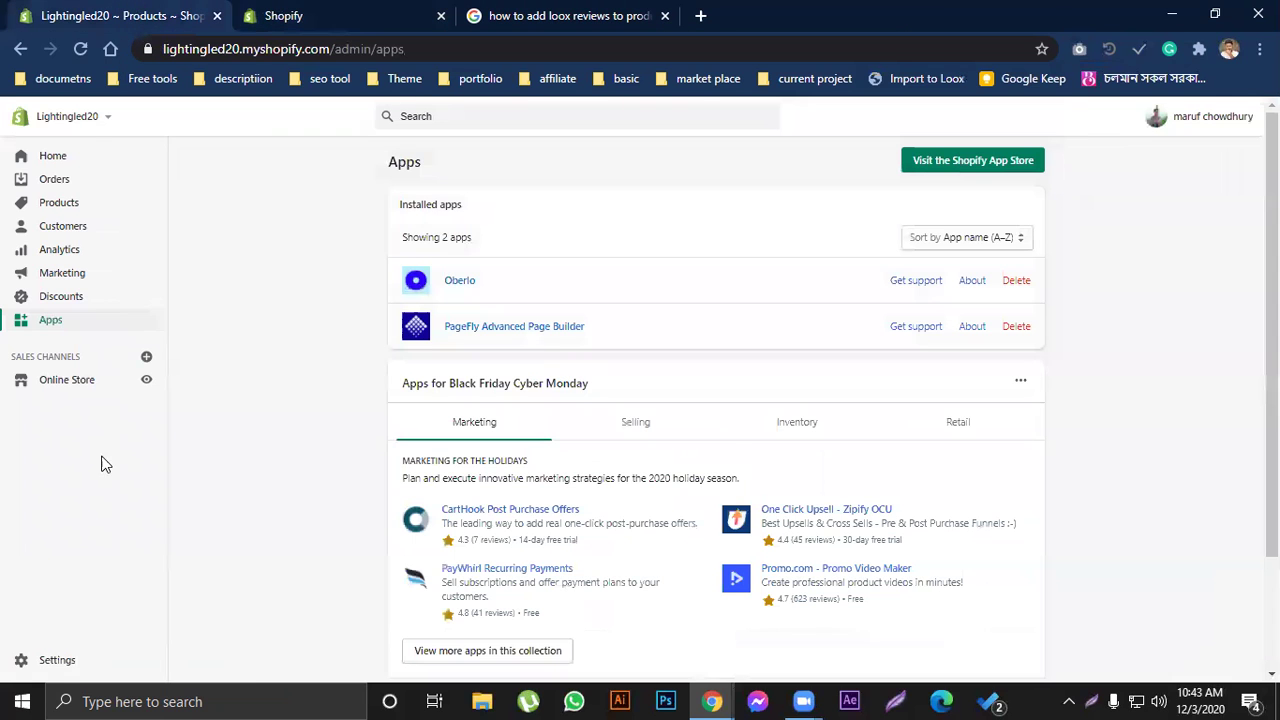
left_click(462, 281)
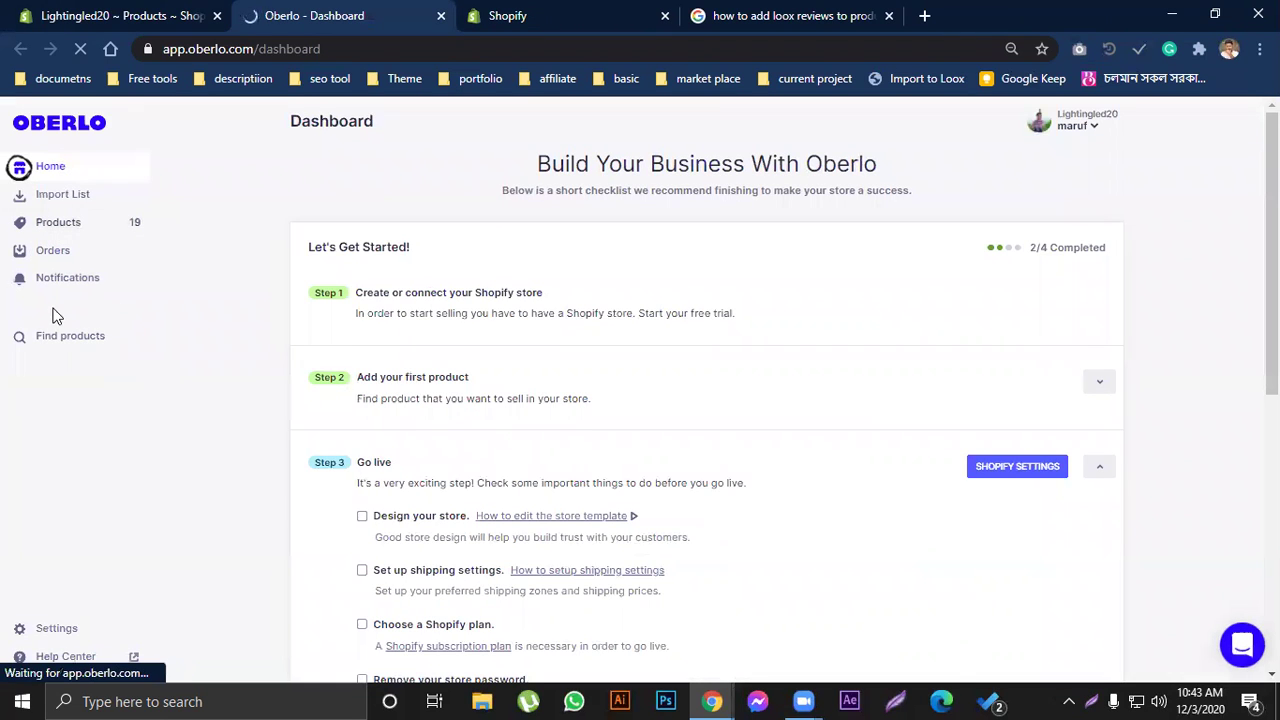
scroll(417, 430, "down", 1)
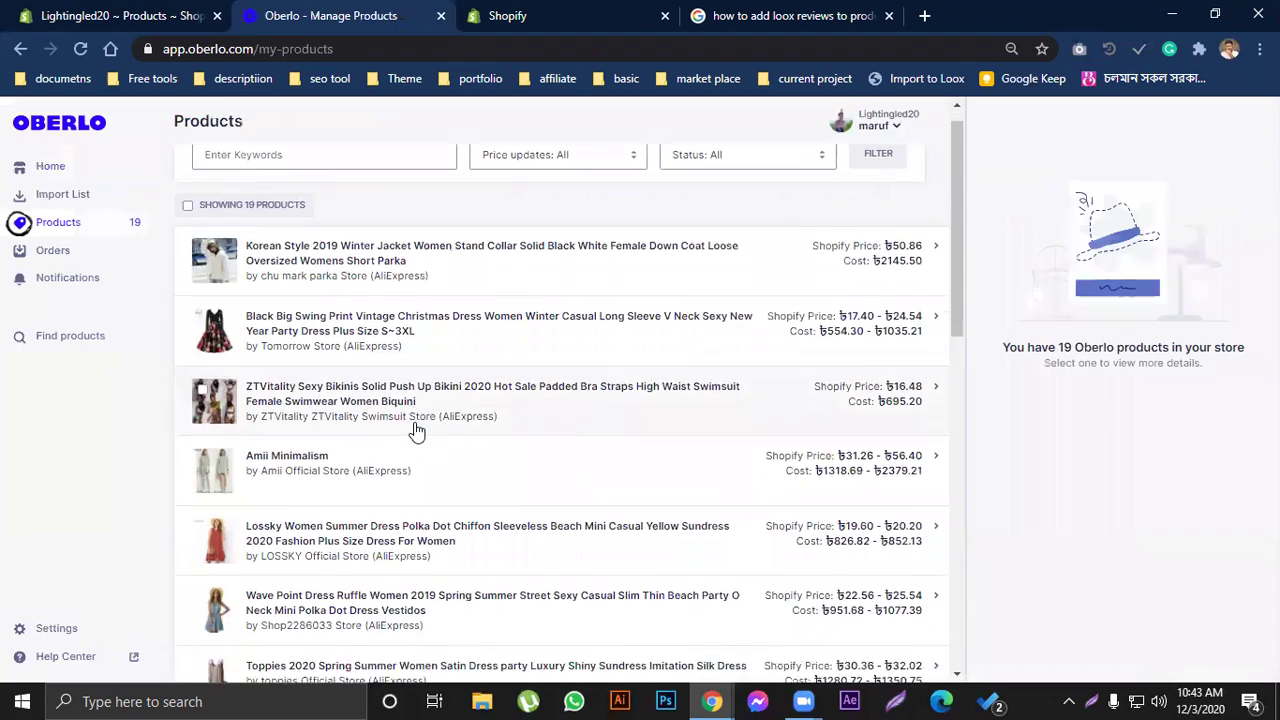
scroll(417, 430, "down", 4)
scroll(417, 430, "up", 3)
scroll(417, 430, "down", 2)
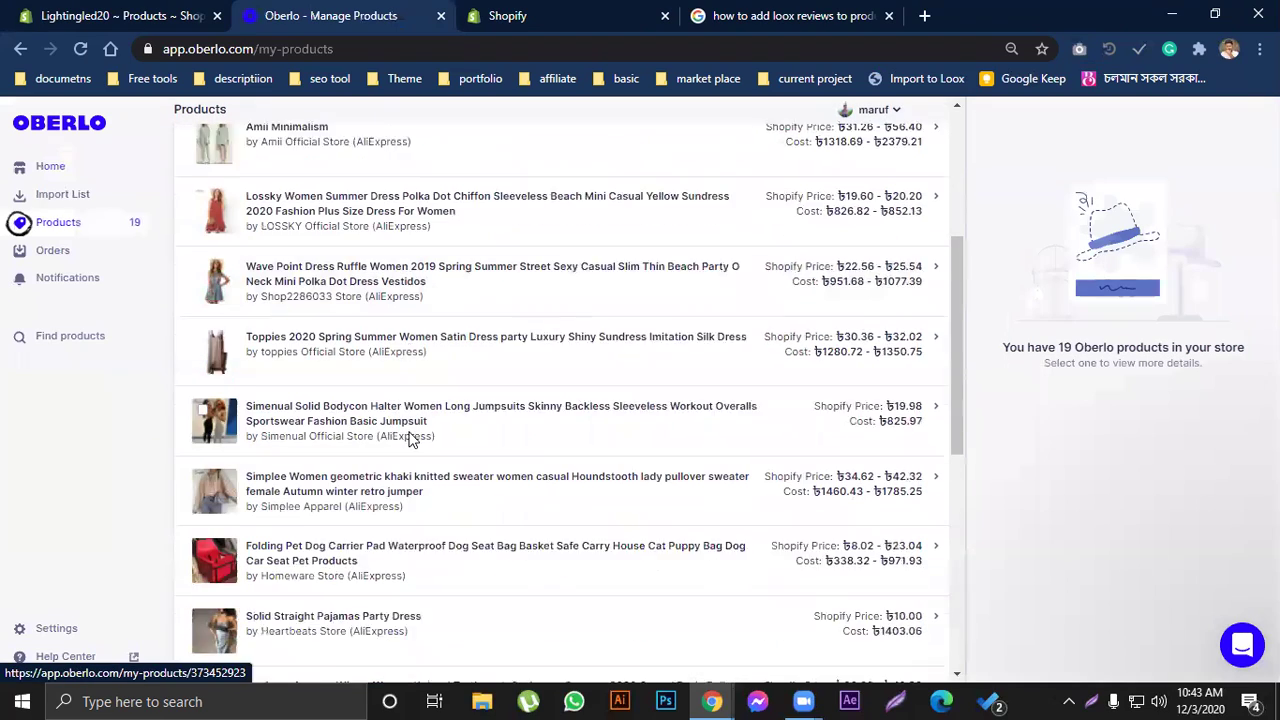
scroll(303, 273, "up", 2)
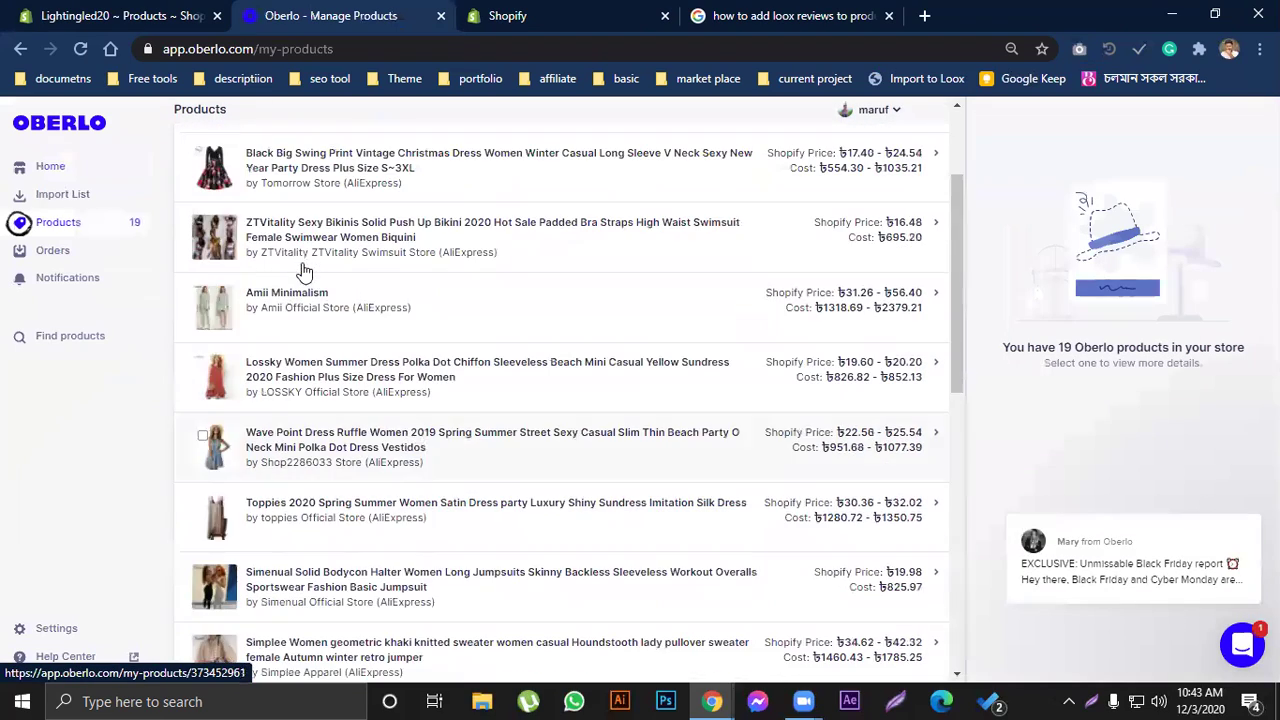
- Open the original AliExpress listing of the Lossky Women Summer Dress Polka Dot product and dismiss the translation popup
left_click(333, 389)
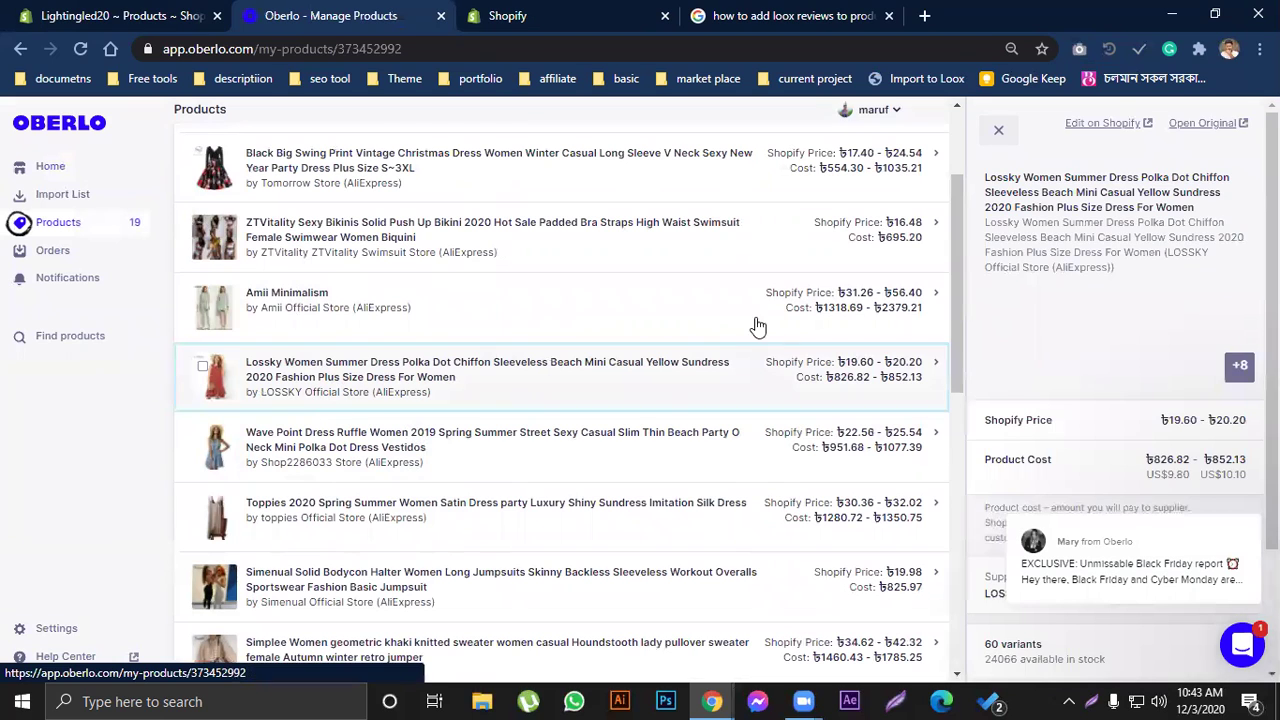
left_click(1207, 123)
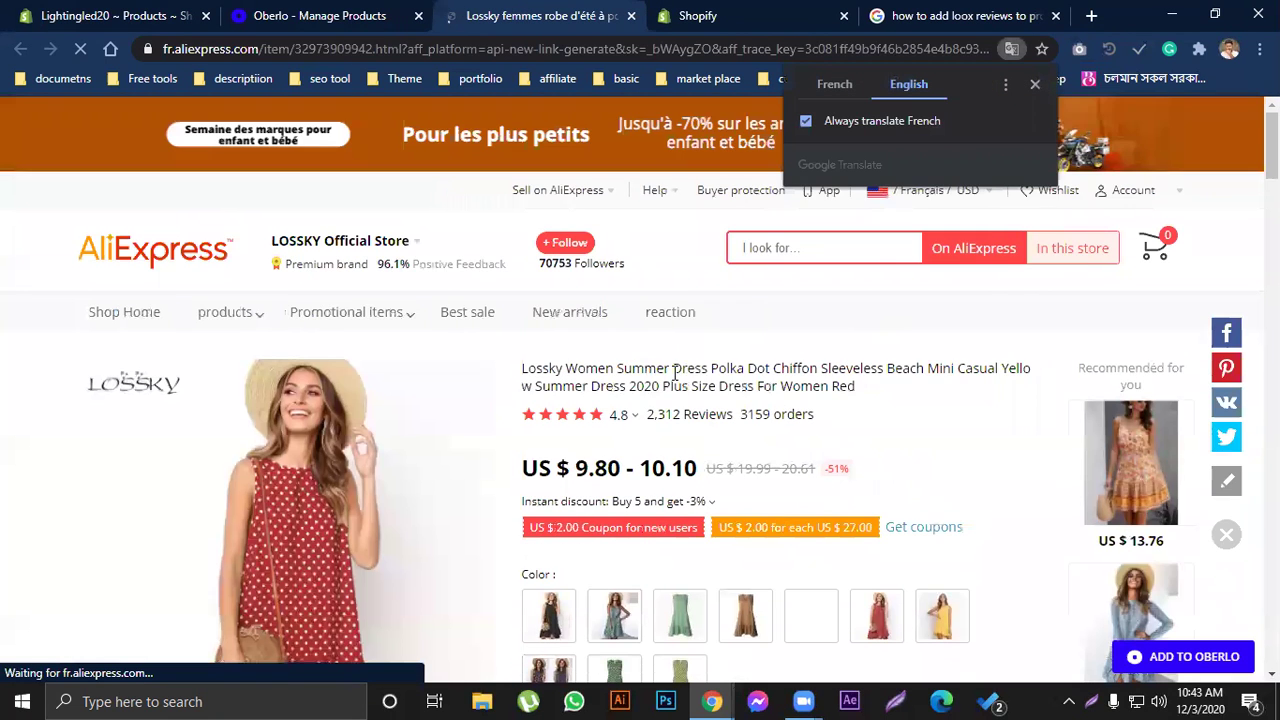
left_click(1035, 85)
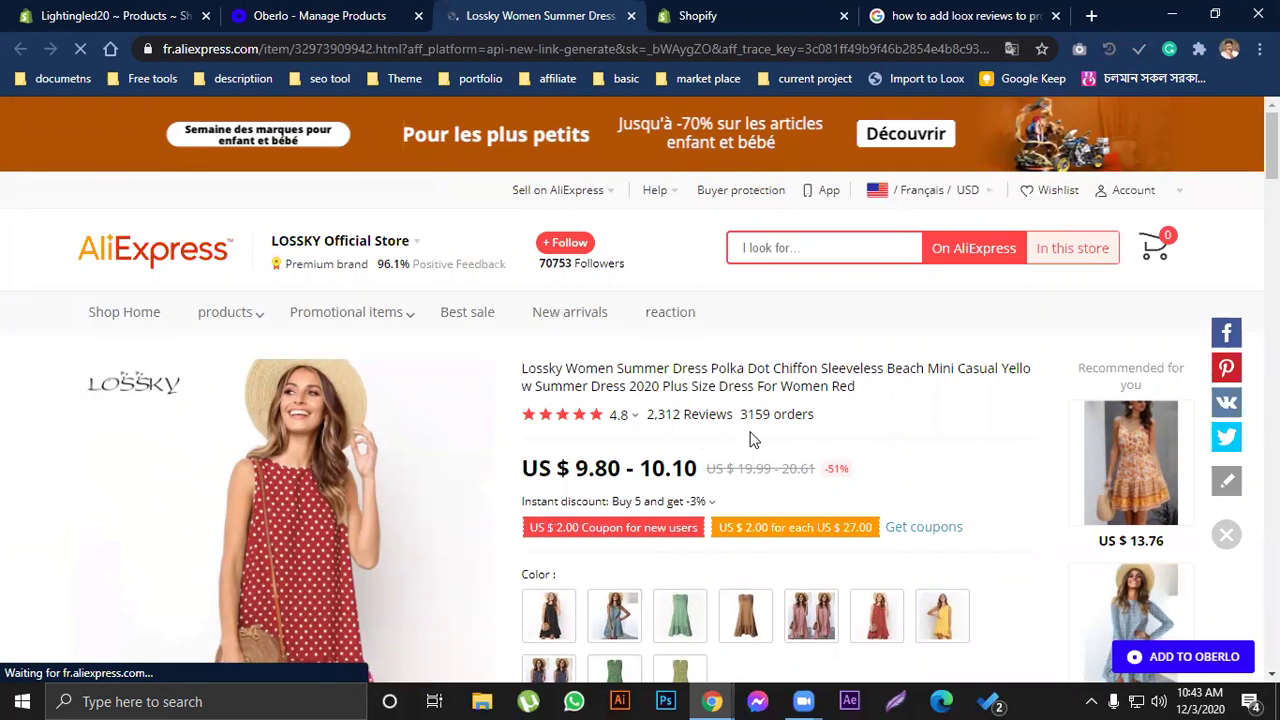
- Open the Lossky dress for editing in Shopify from Oberlo and shorten its title to "Women Summer Polka Dot Chiffon Dress"
left_click(303, 12)
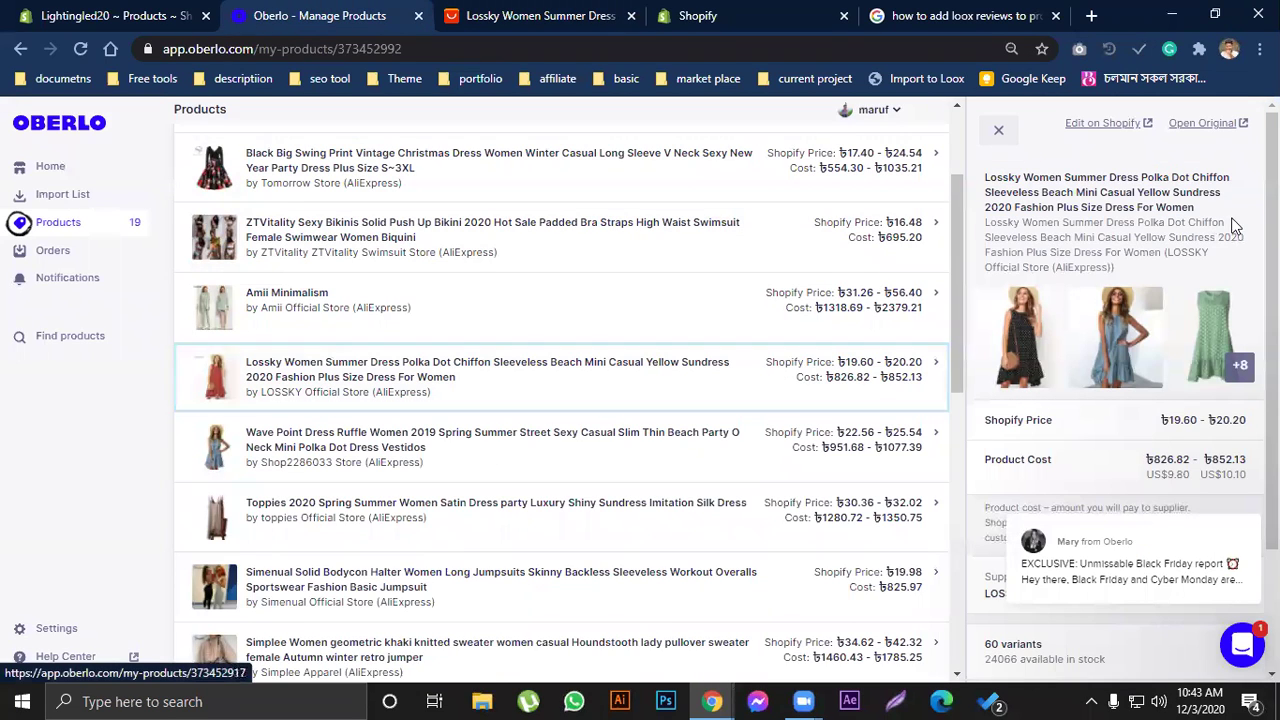
left_click(1121, 124)
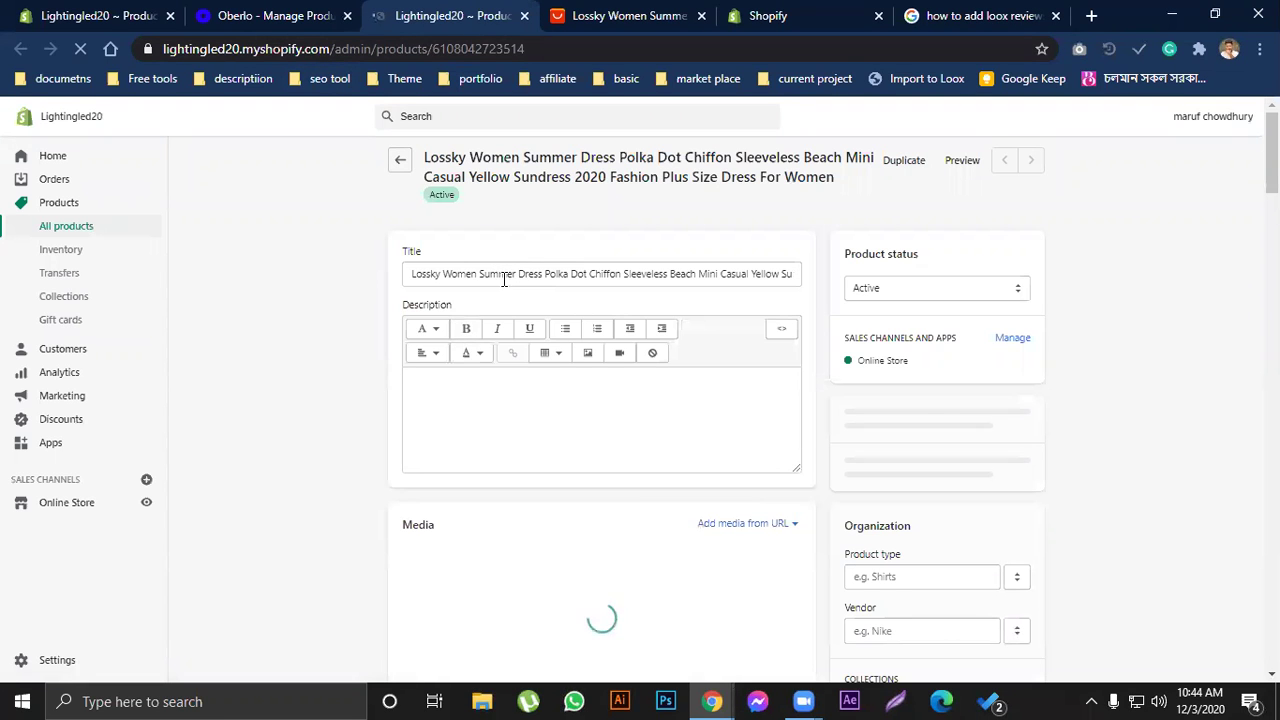
double_click(444, 275)
key("BackSpace")
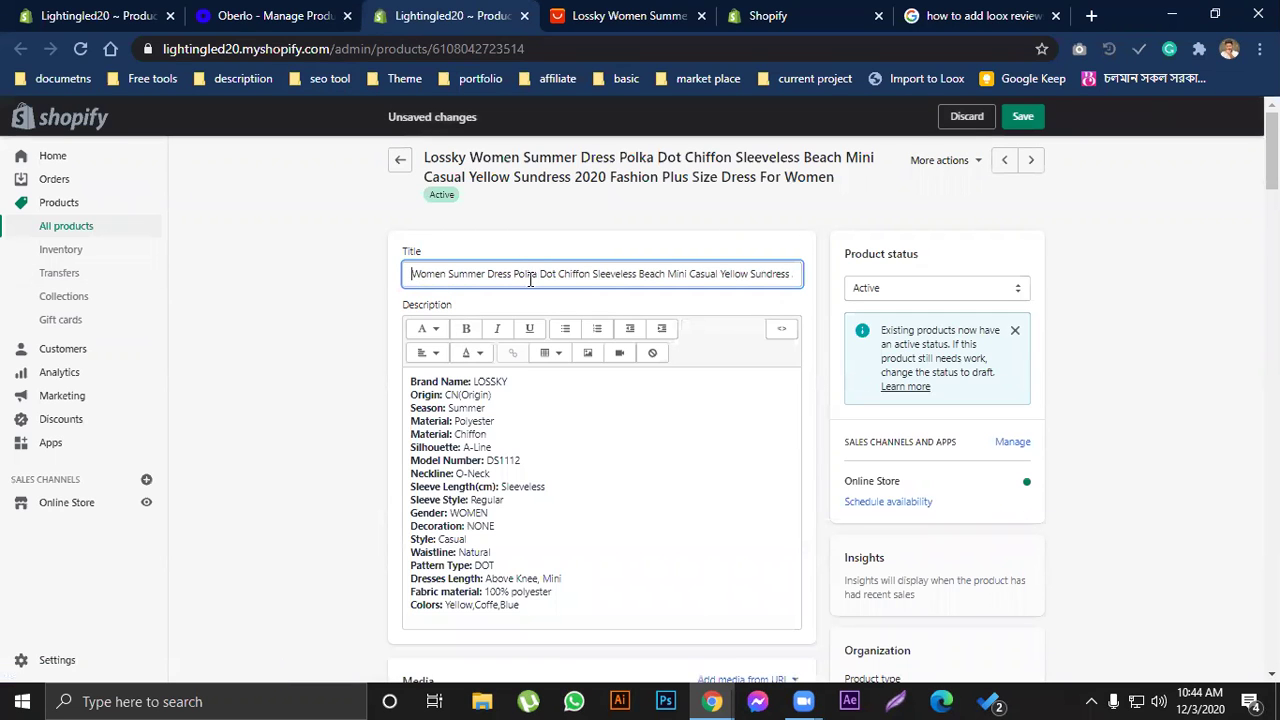
left_click_drag(488, 273, 538, 272)
key("BackSpace")
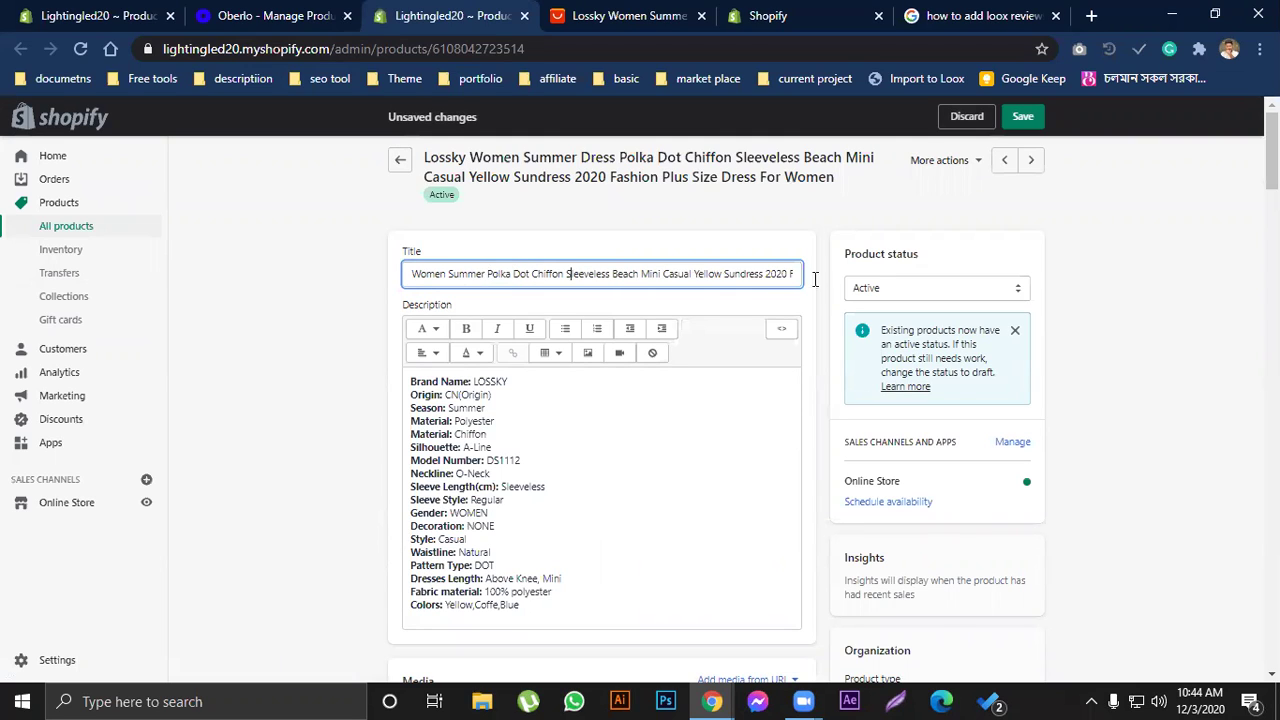
key("shift+End")
type("S")
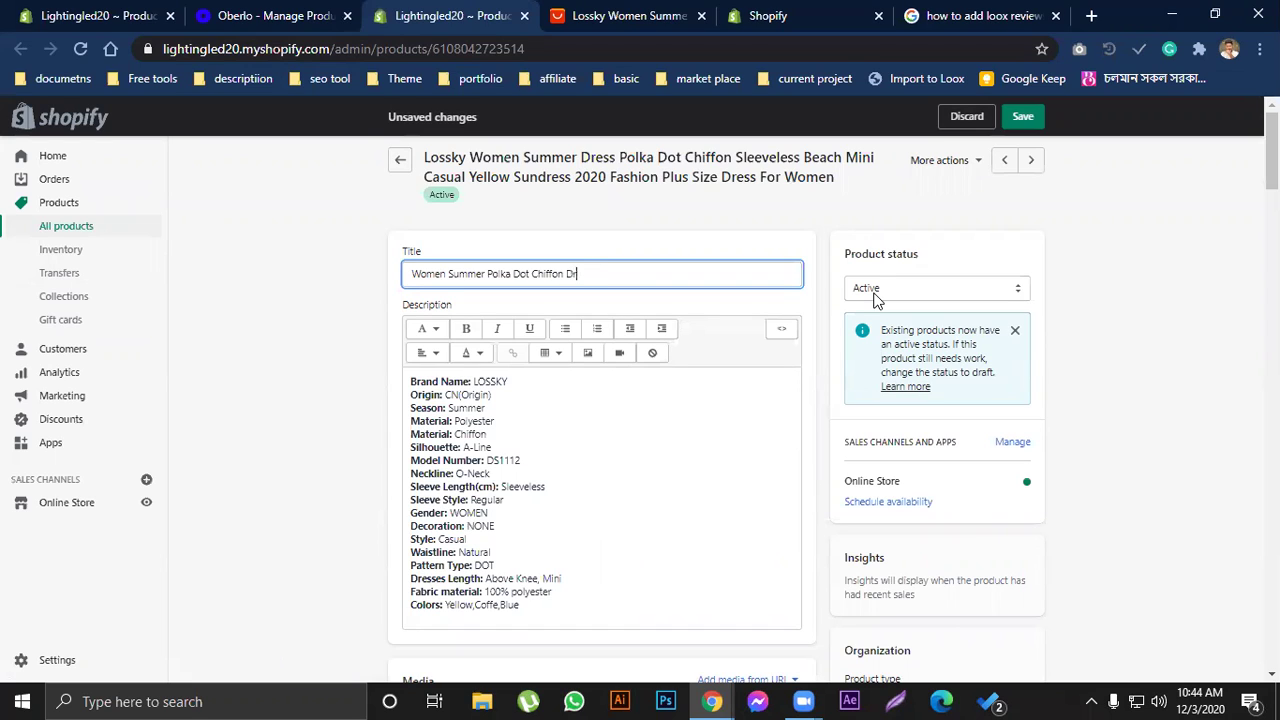
- Remove "Women" from the title so it reads "Summer Polka Dot Chiffon Dress" and save the product
left_click_drag(451, 274, 84, 292)
key("BackSpace")
key("Delete")
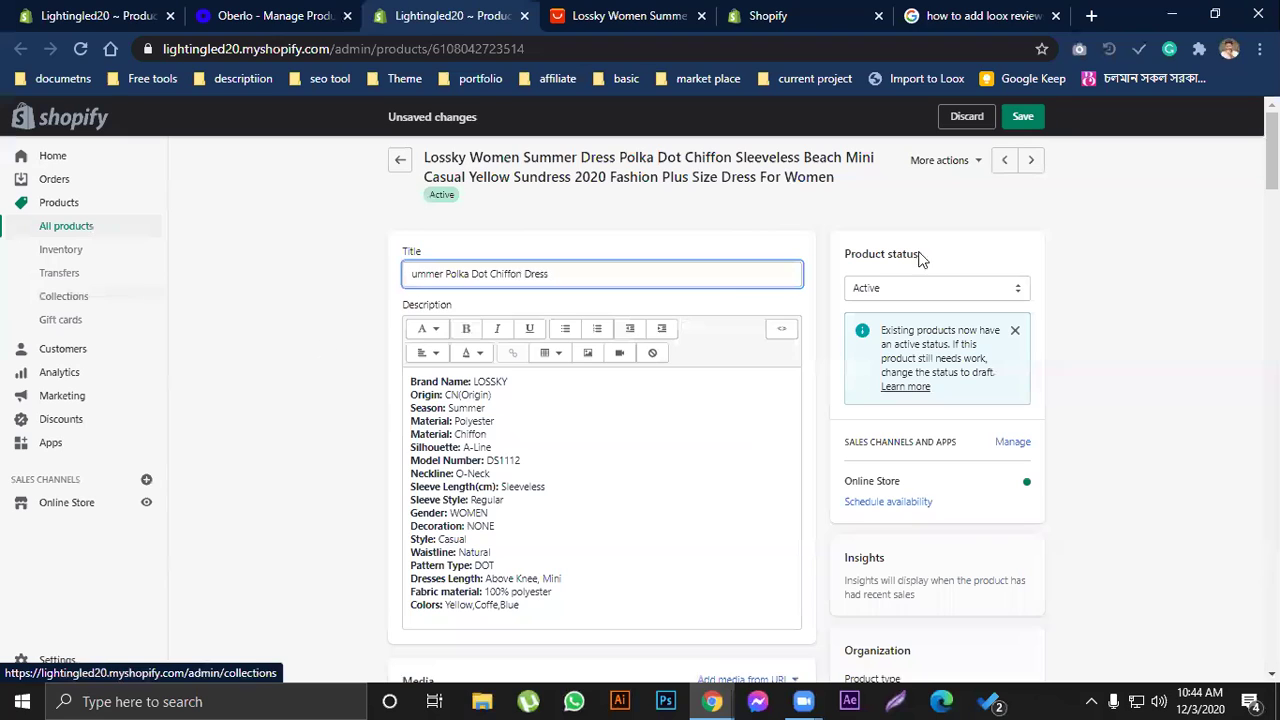
type("S")
left_click(1022, 117)
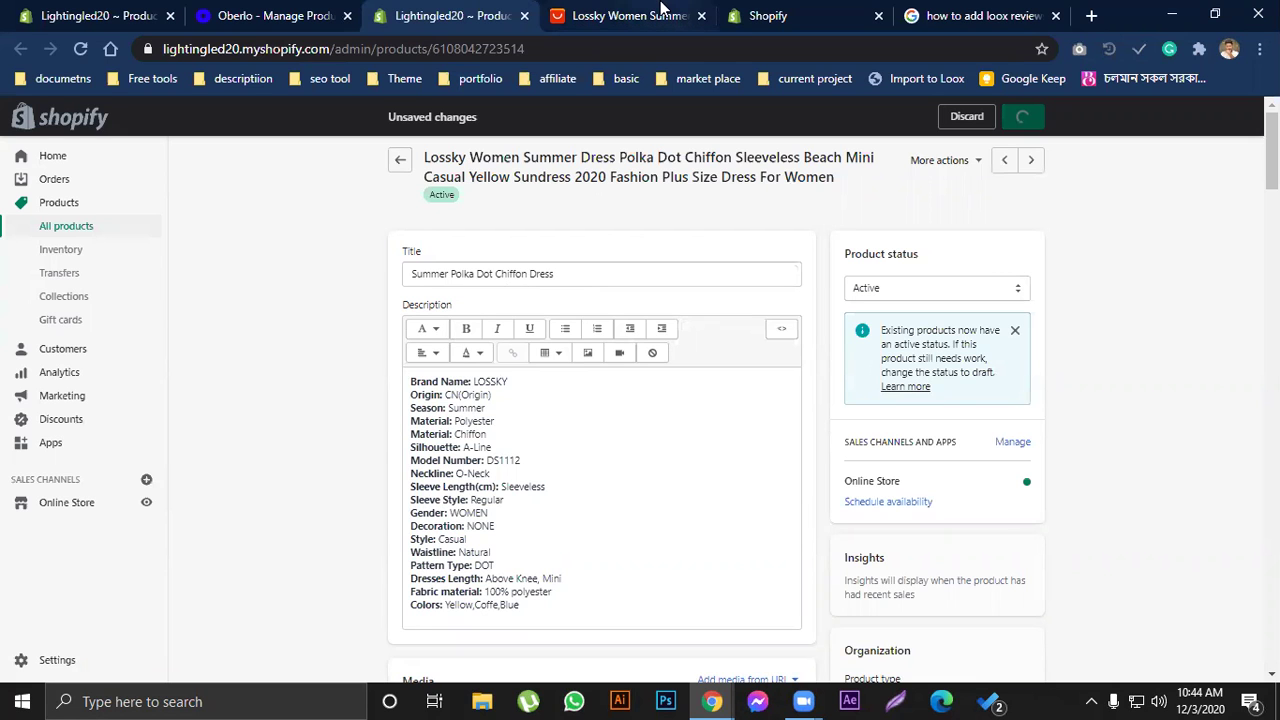
left_click(625, 15)
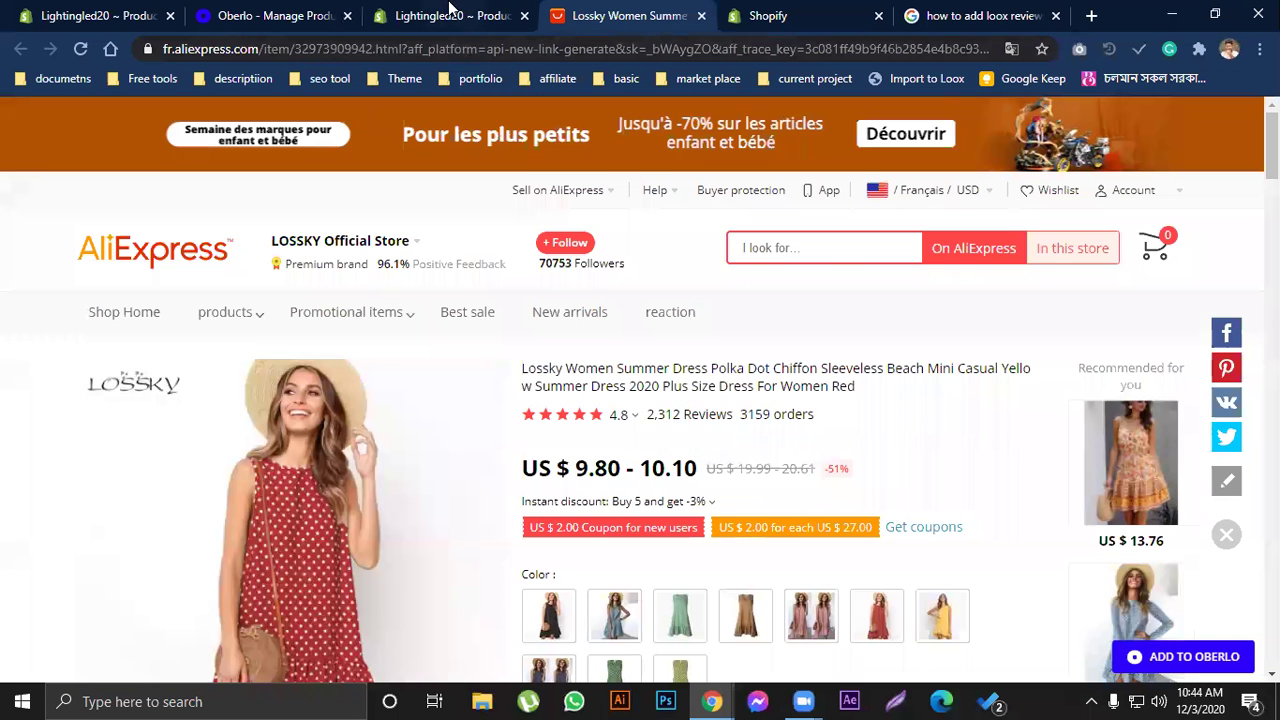
left_click(459, 30)
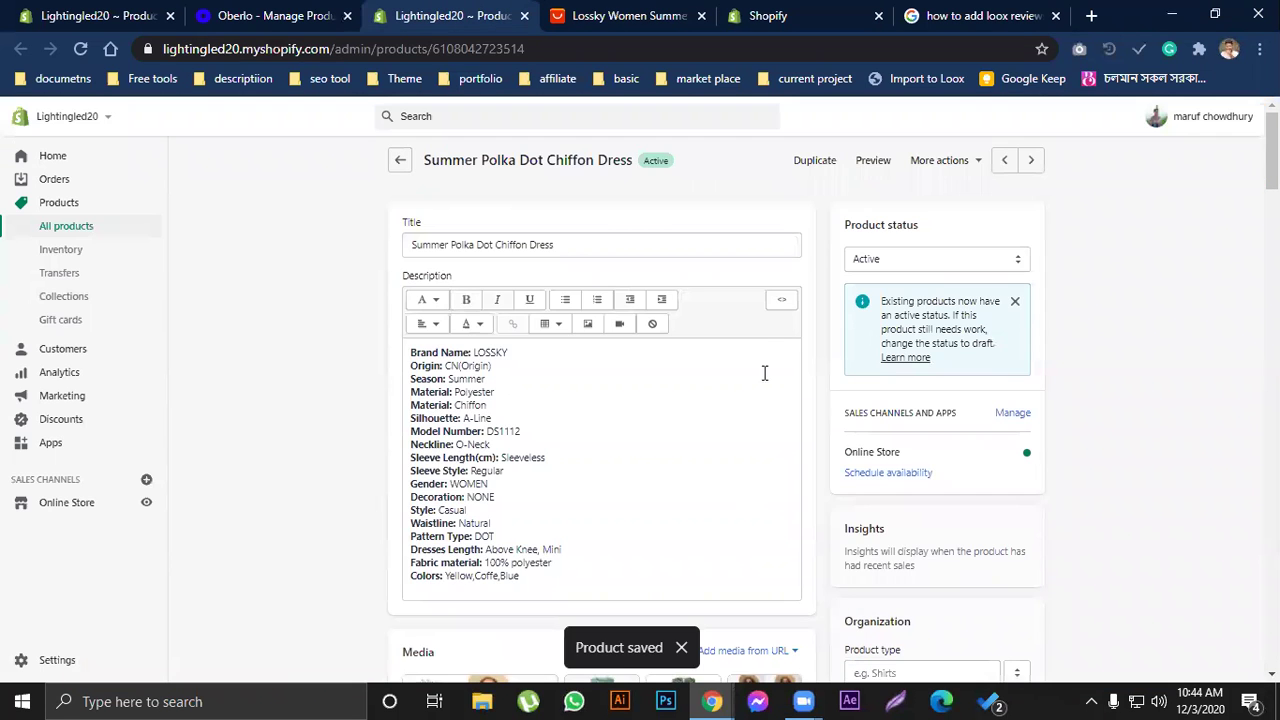
- Launch Import to Loox on the dress's AliExpress page and choose Summer Polka Dot Chiffon Dress as the product to import to
left_click(642, 18)
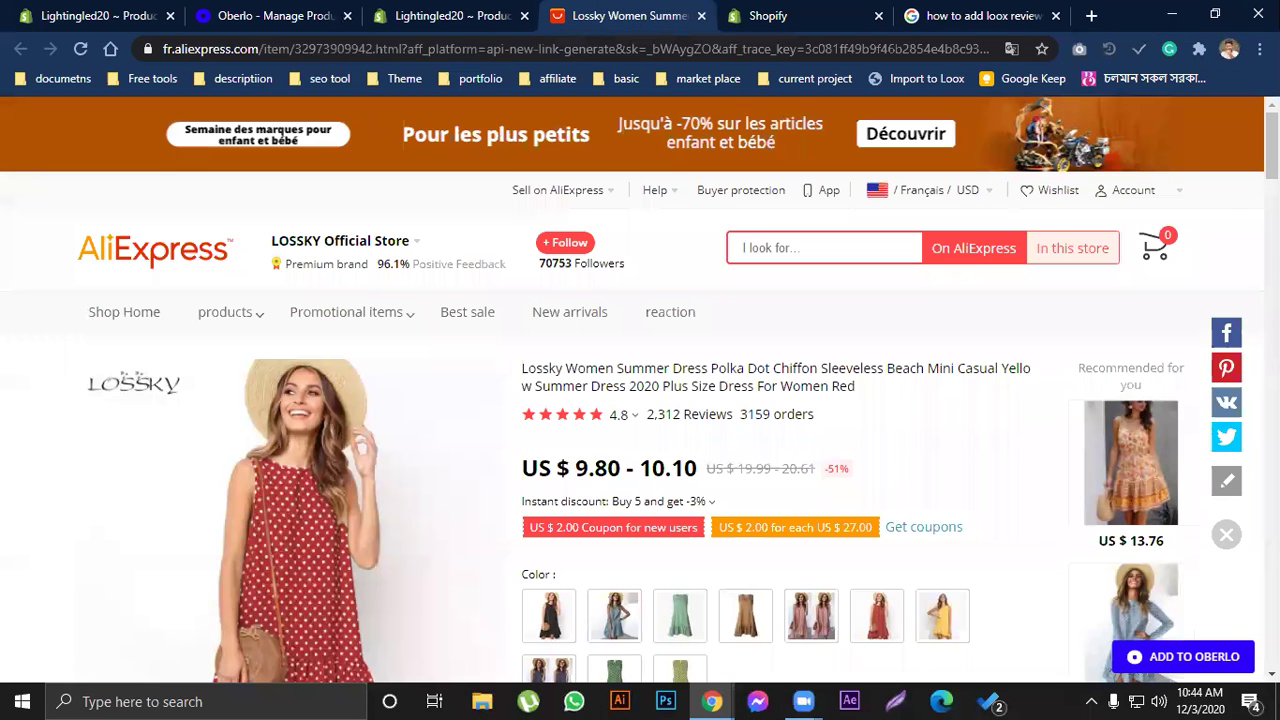
left_click(909, 77)
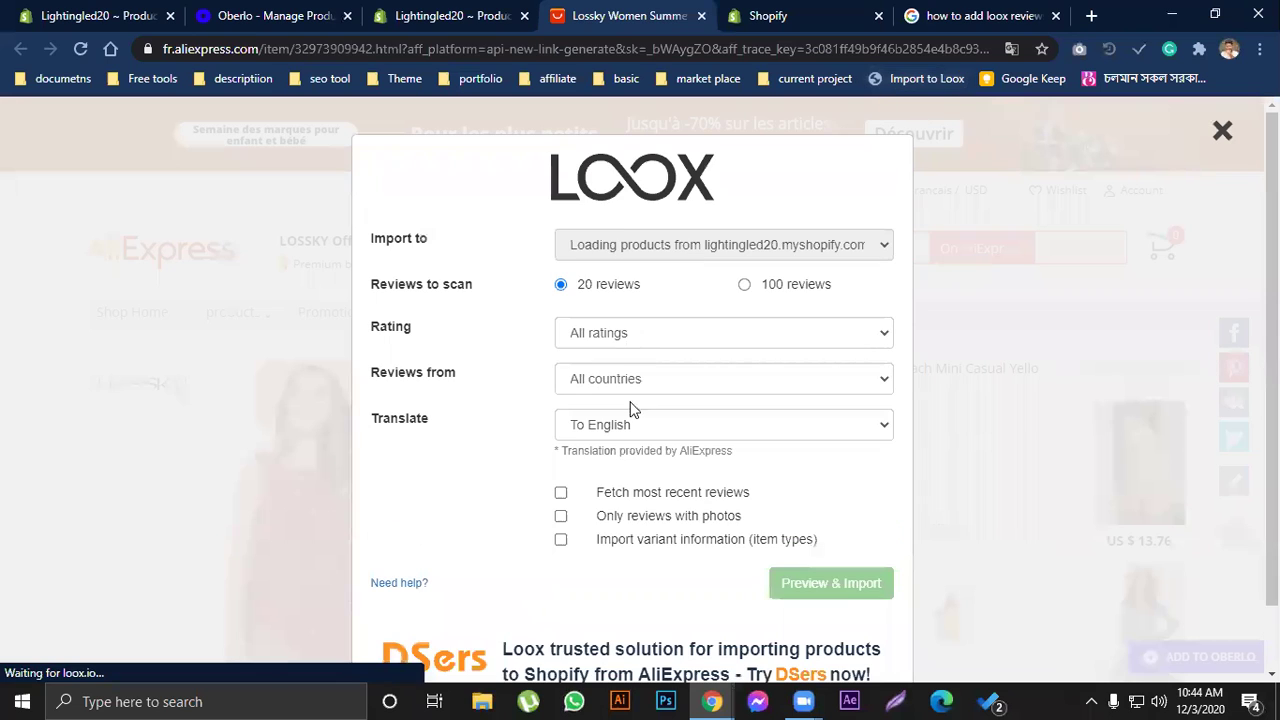
left_click(633, 248)
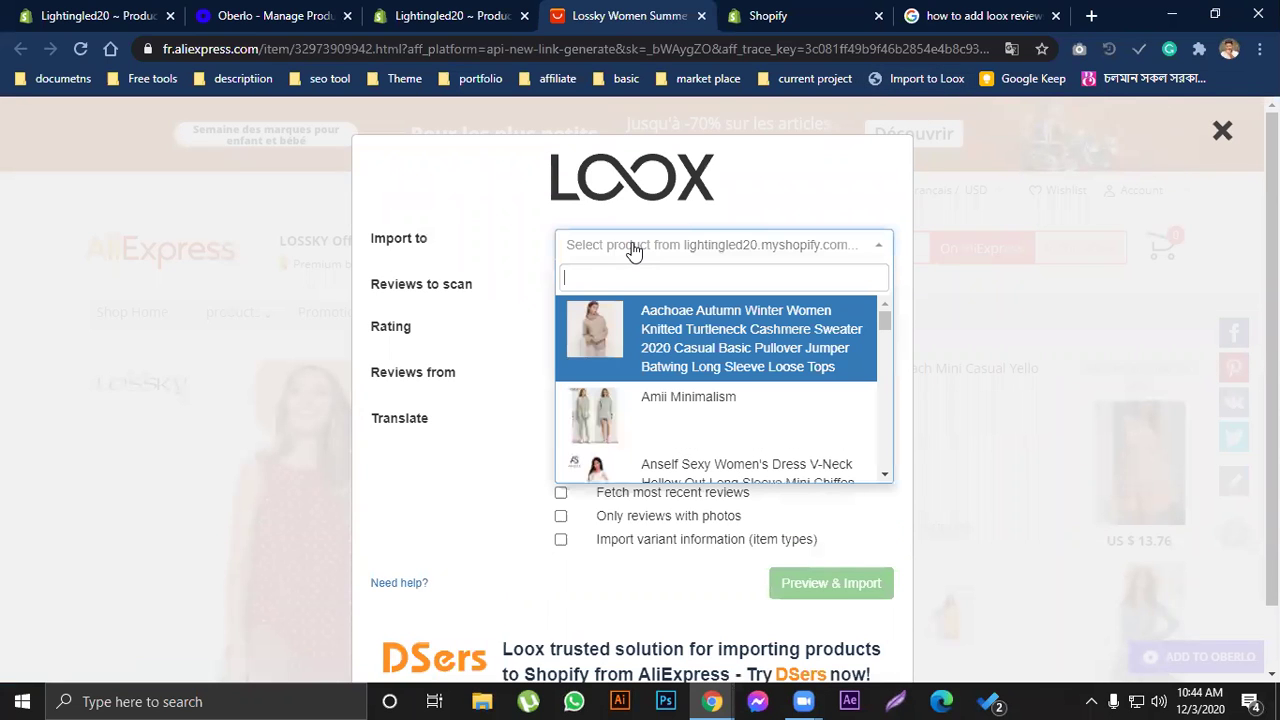
type("summe")
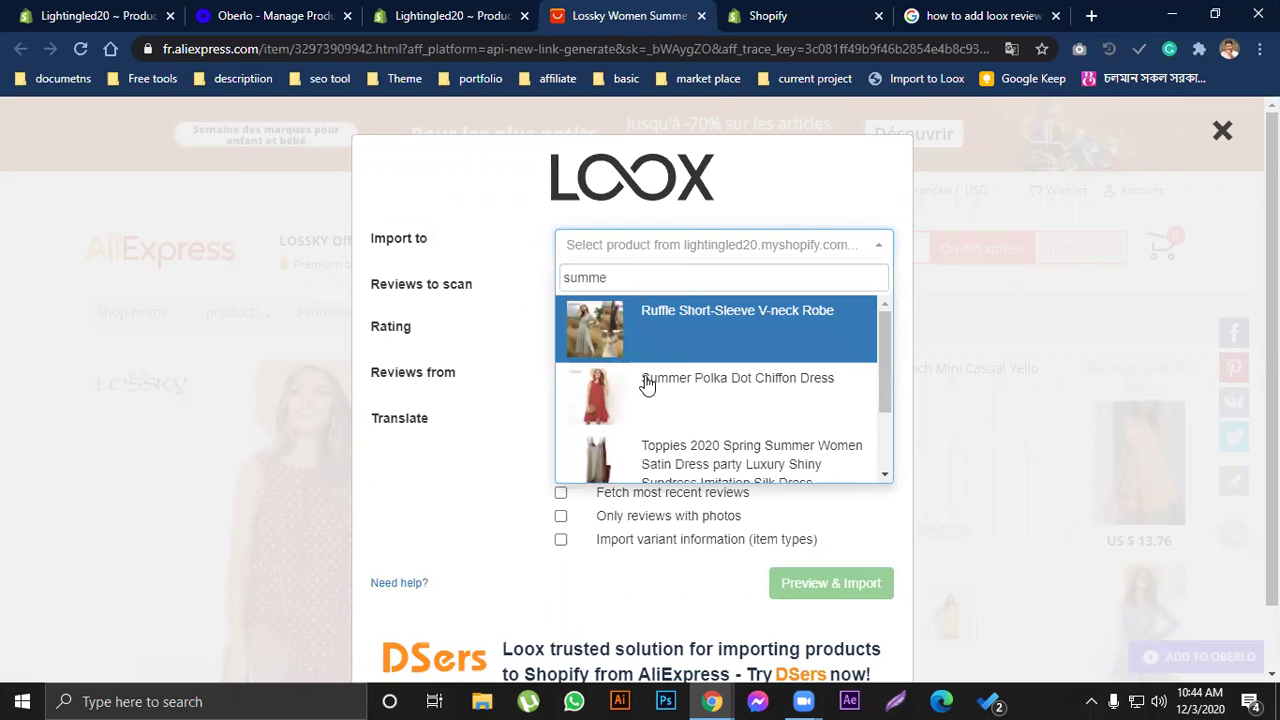
left_click(678, 381)
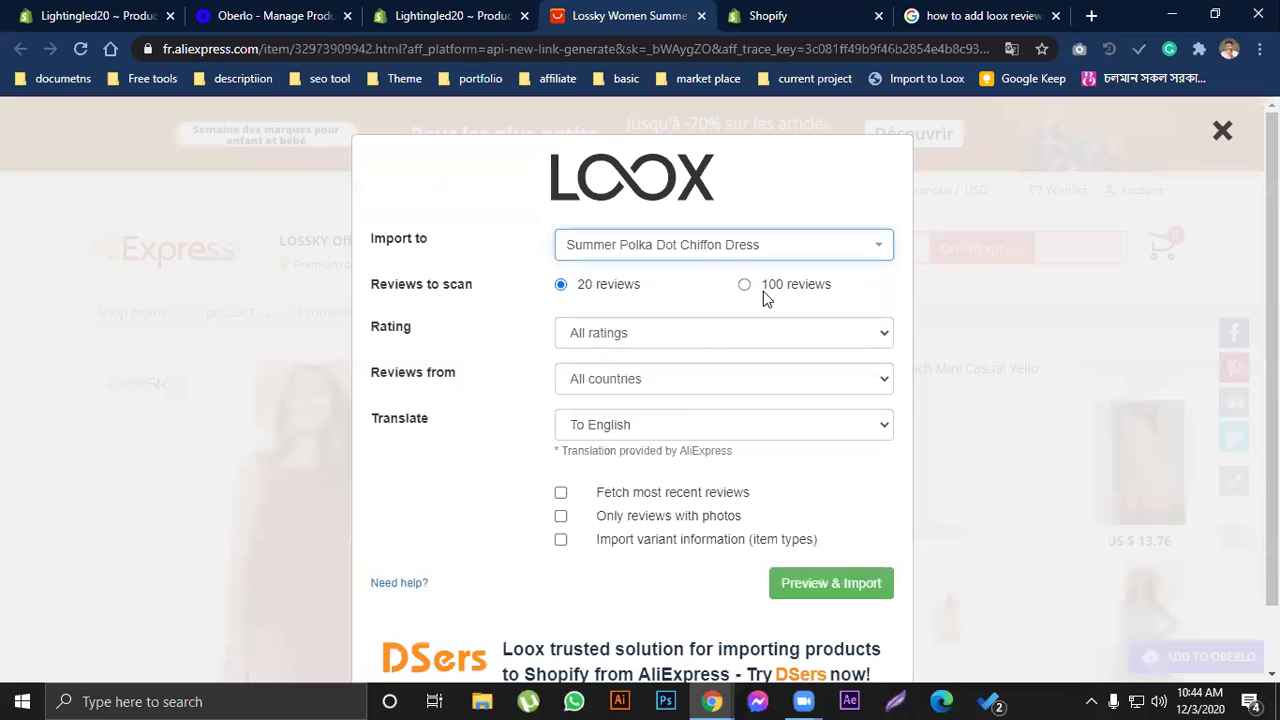
- Limit the import to ratings of 4 stars and up and only reviews with photos, and load the review preview
left_click(641, 334)
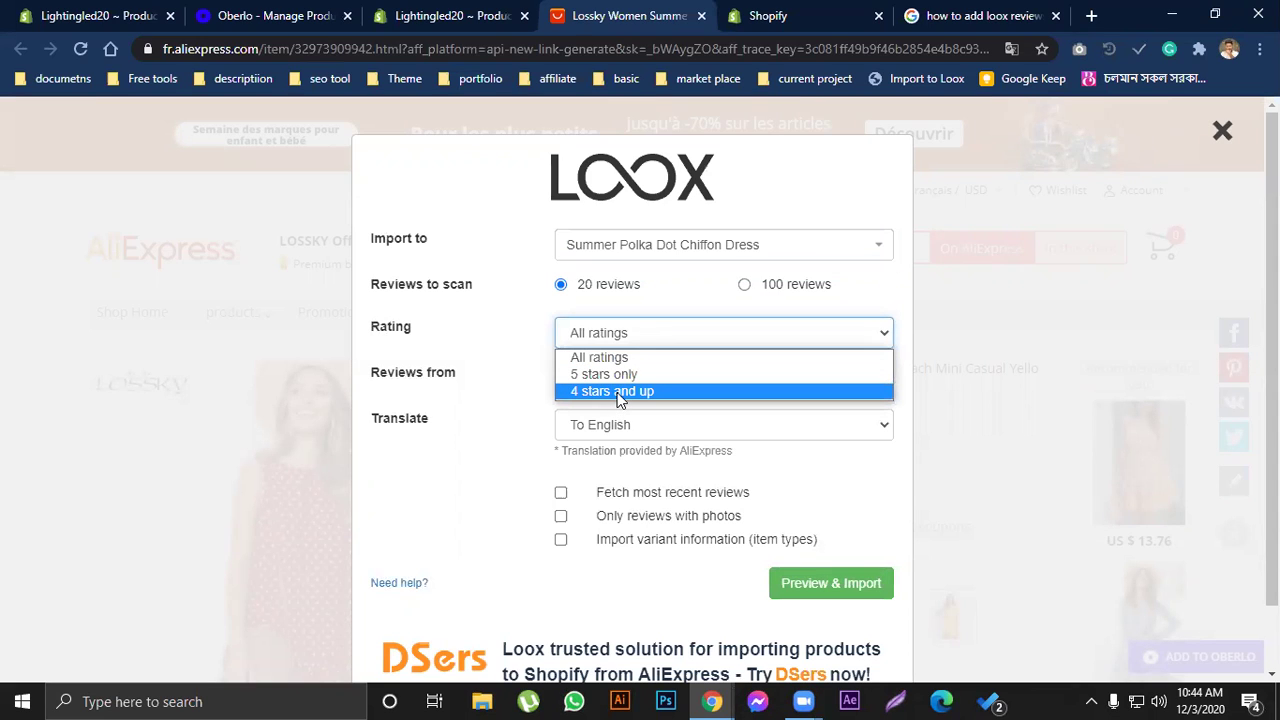
left_click(620, 393)
left_click(629, 340)
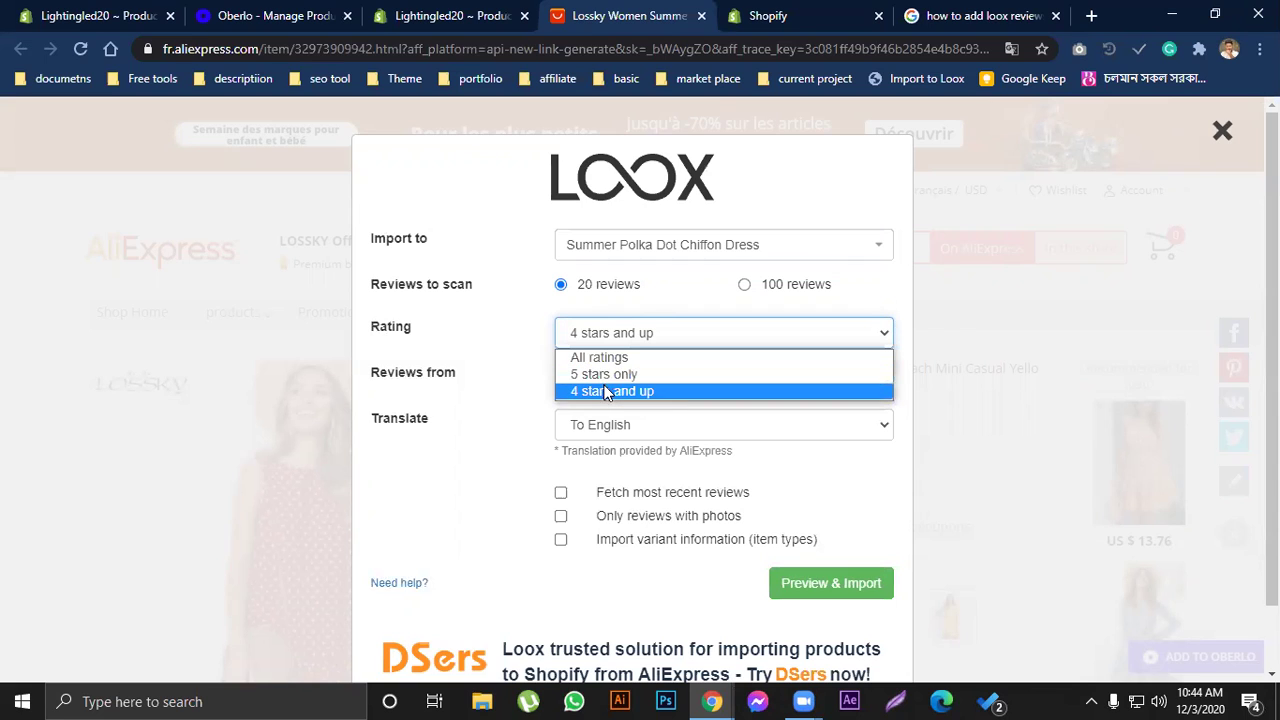
left_click(600, 392)
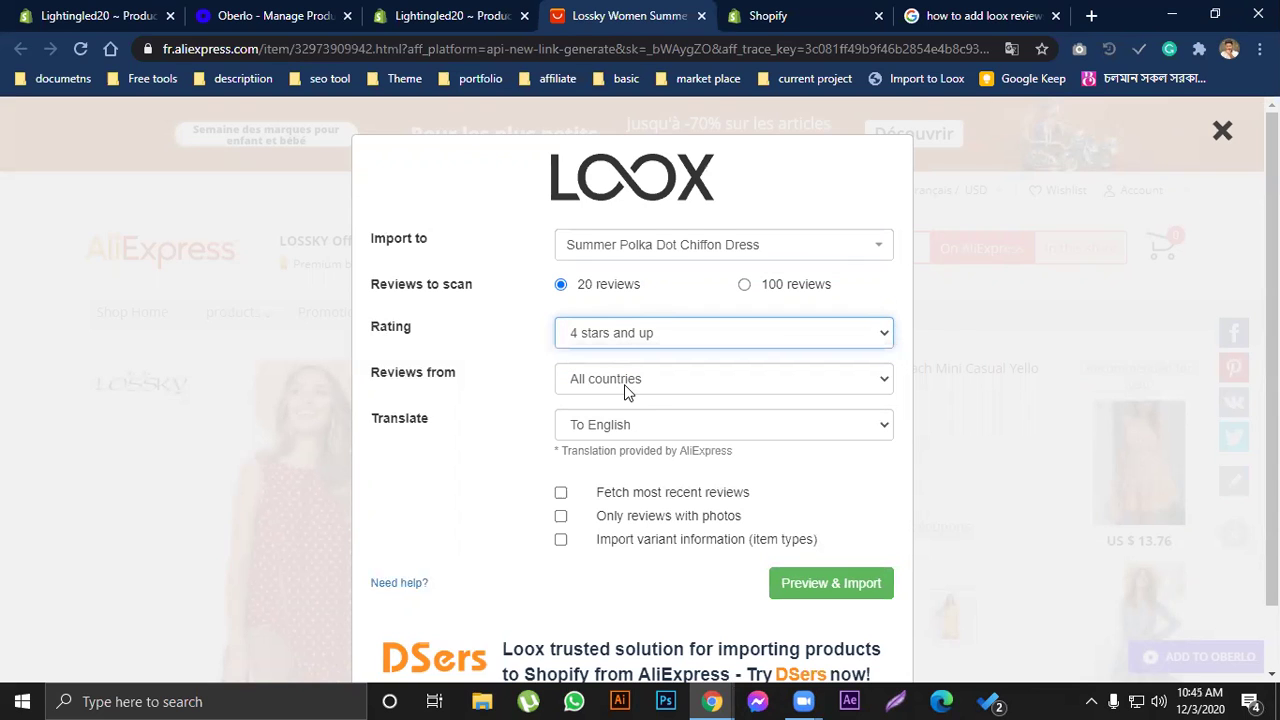
scroll(613, 426, "down", 1)
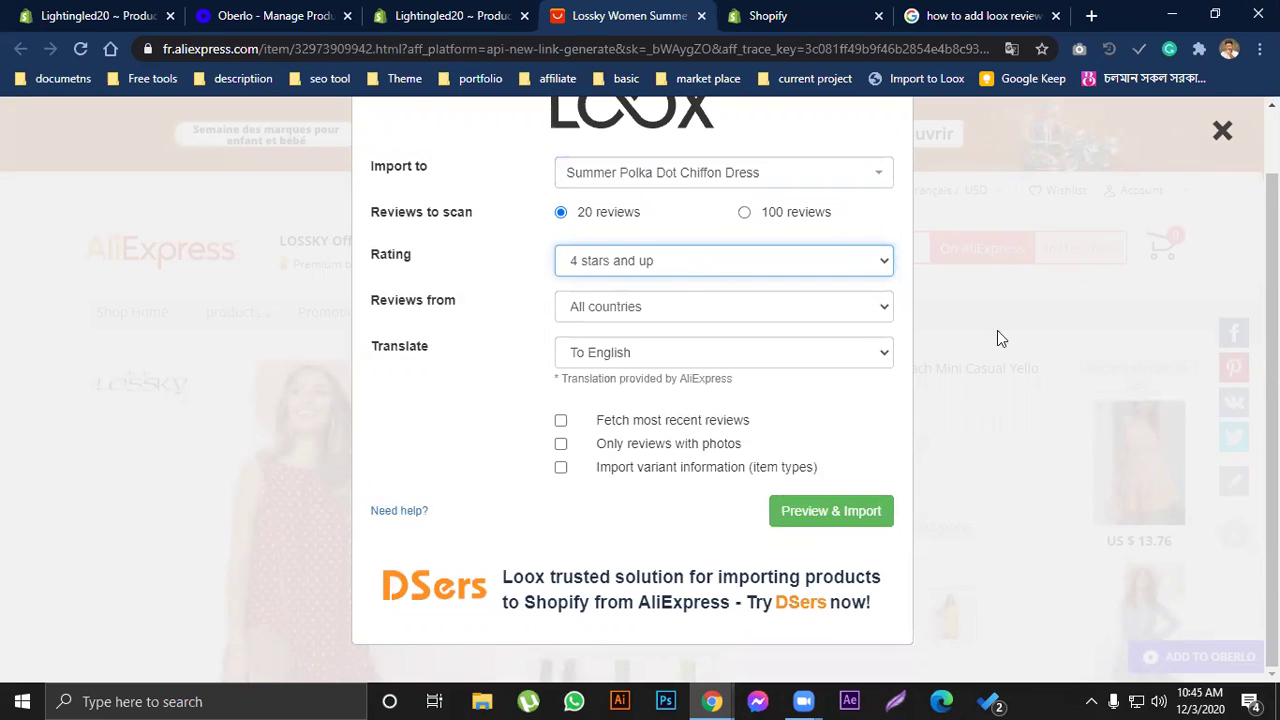
left_click(560, 445)
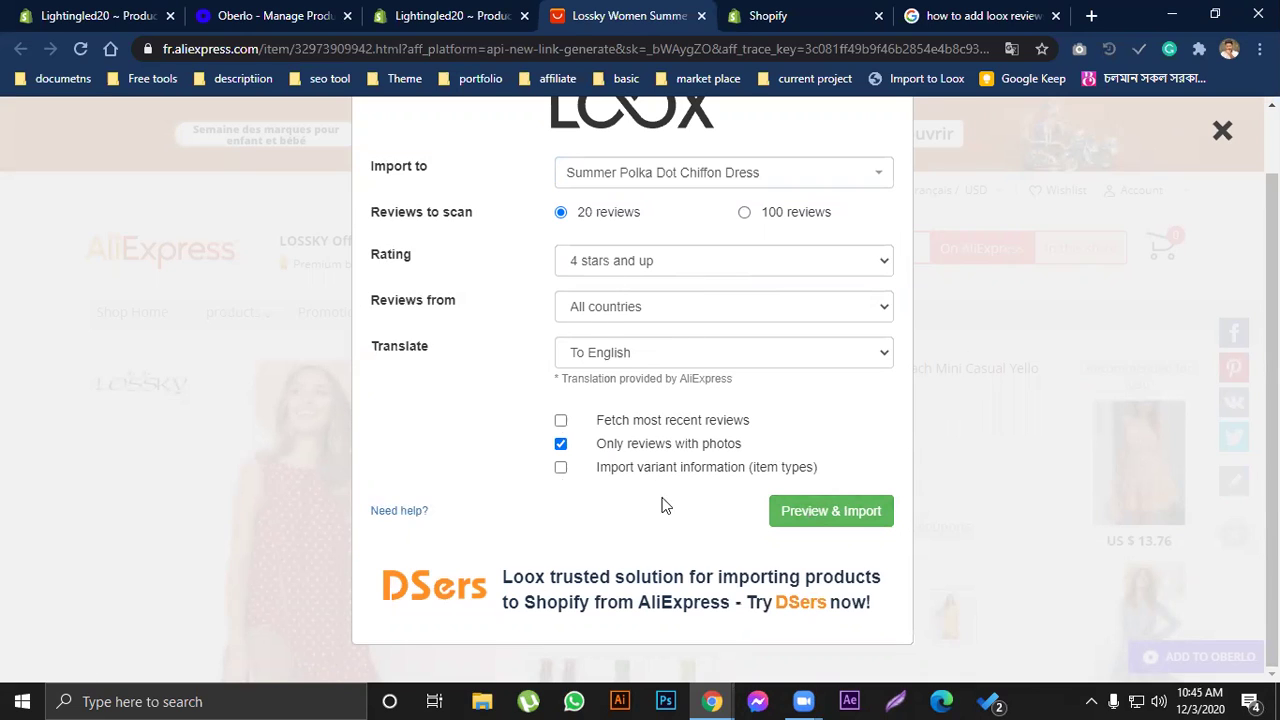
left_click(827, 527)
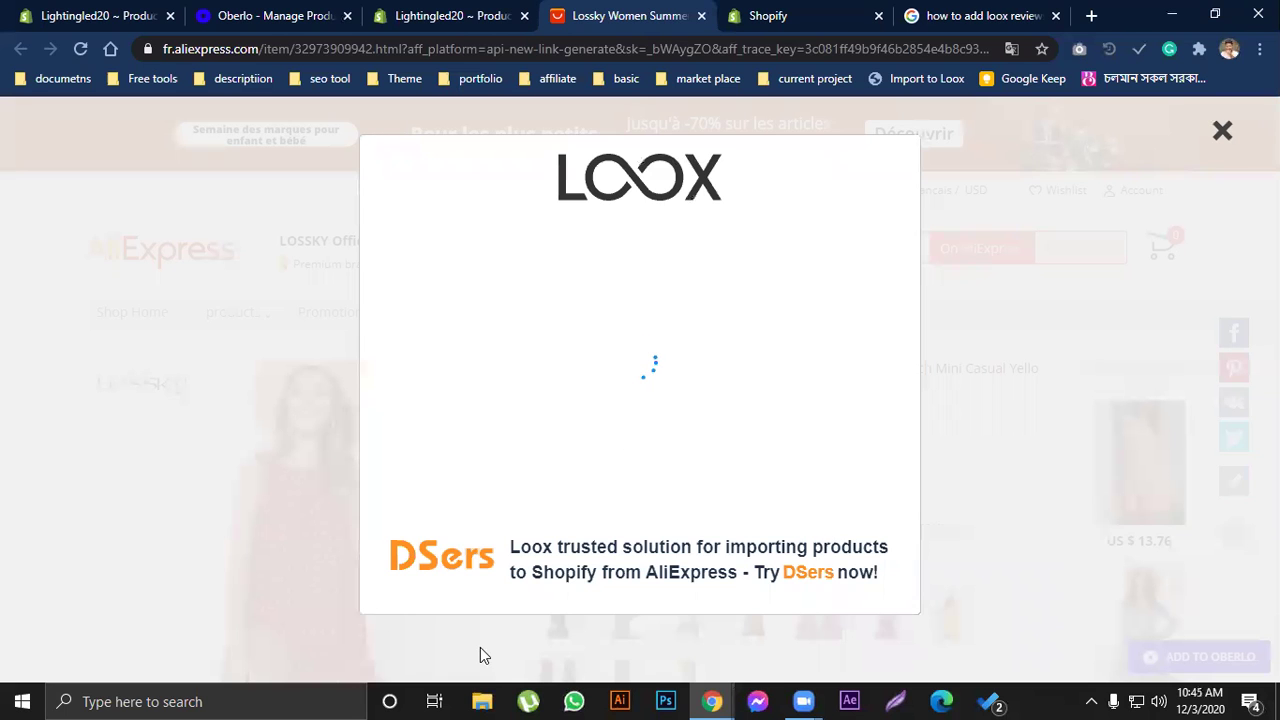
- Look through the text and photos of the Aug 12, 2020 review and reject it
scroll(701, 491, "down", 2)
scroll(701, 491, "up", 2)
scroll(572, 463, "down", 4)
scroll(556, 393, "up", 1)
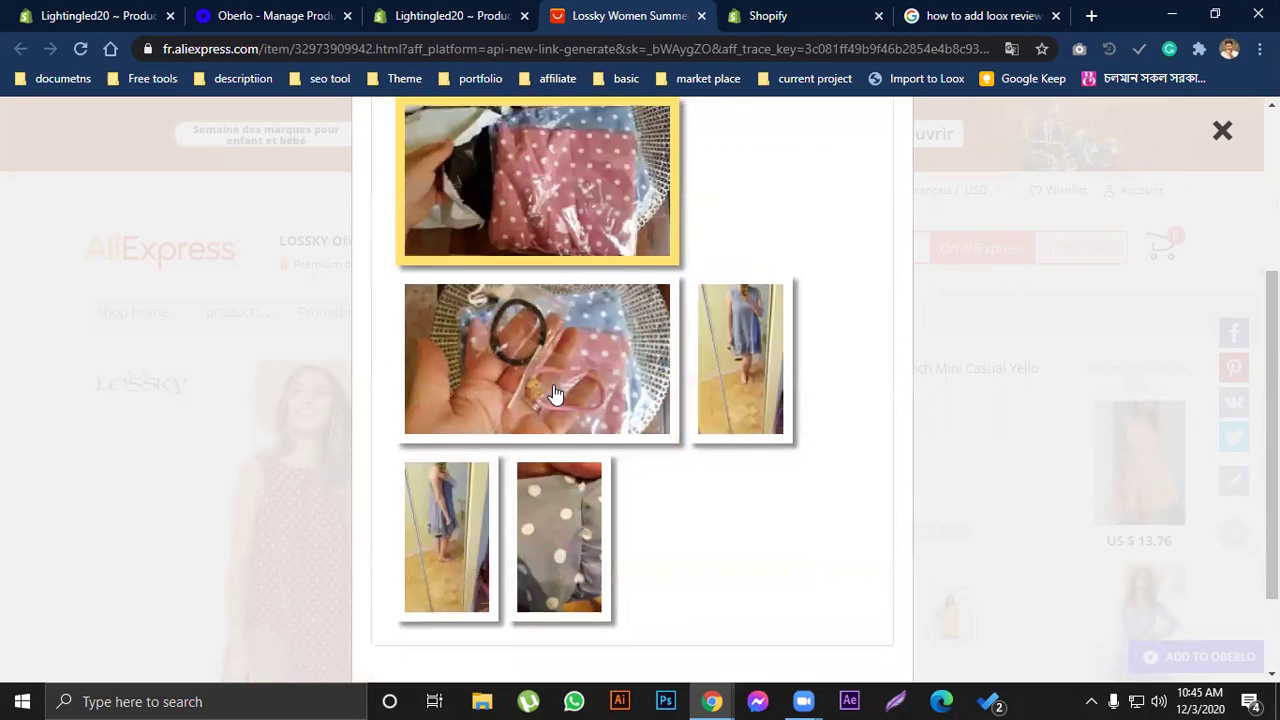
scroll(556, 393, "up", 2)
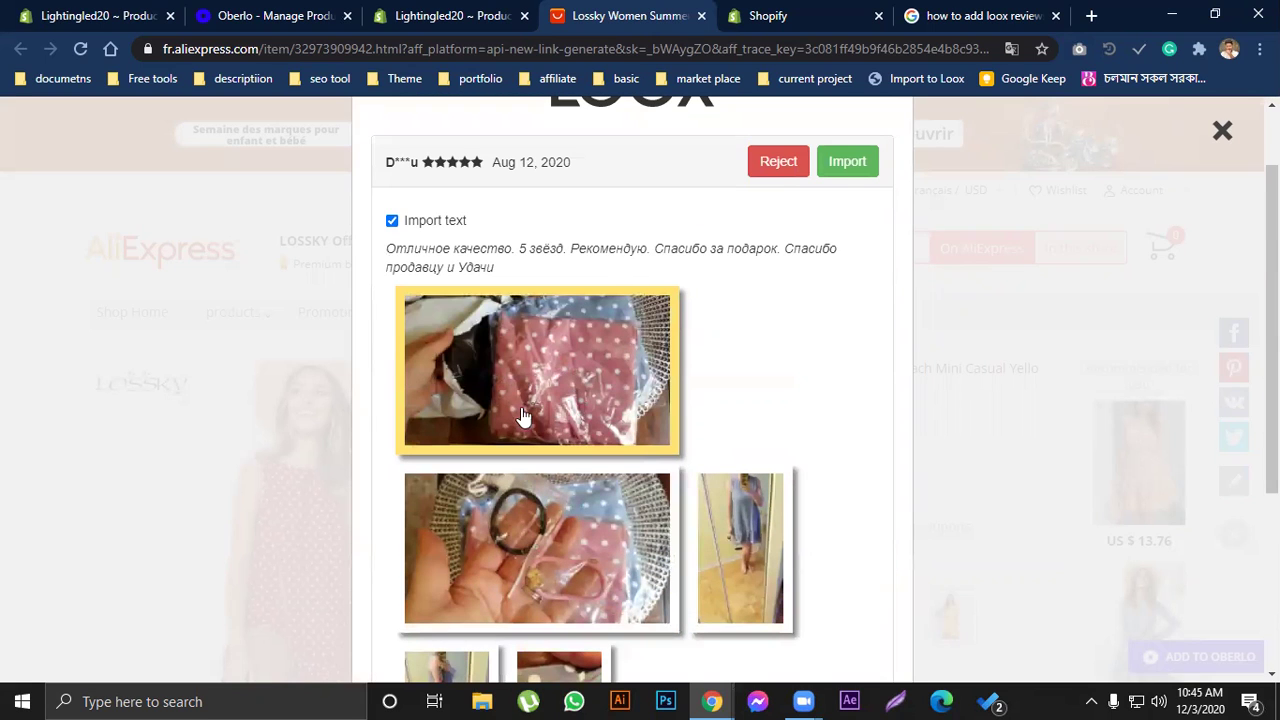
left_click(778, 161)
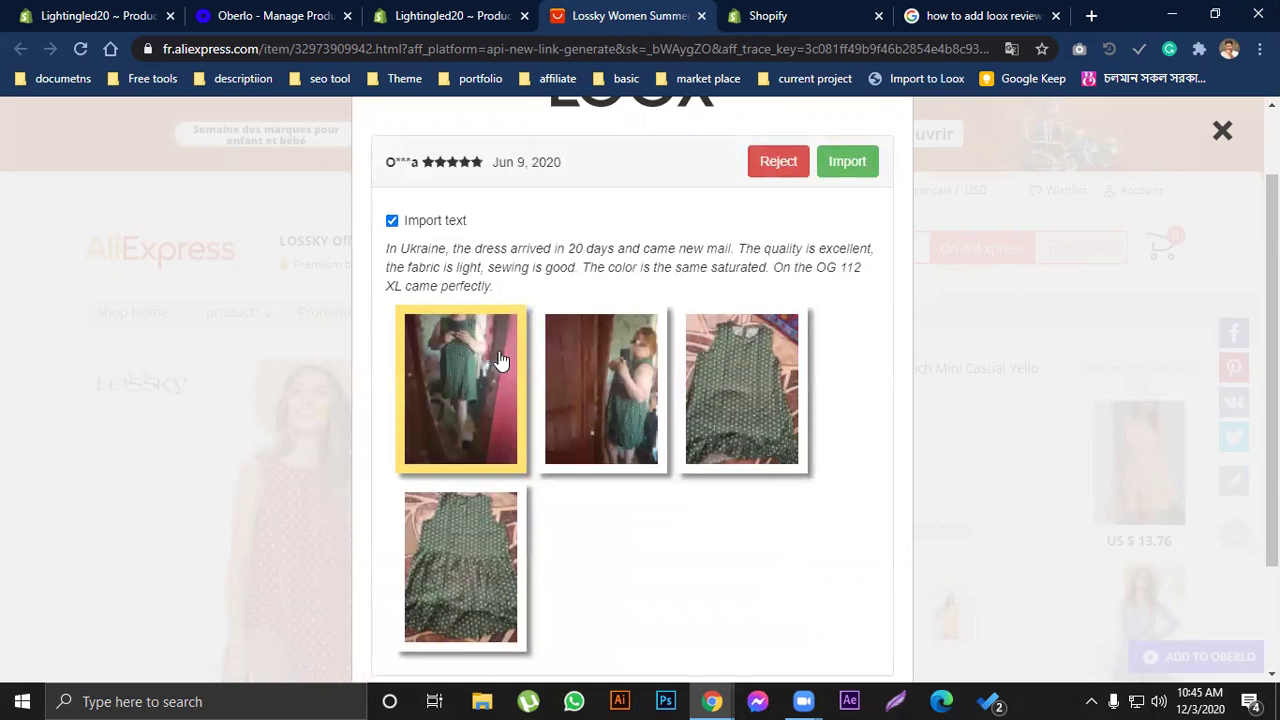
- Import each remaining previewed review with its text and photos until the import is complete, and close the Loox import window
left_click(835, 172)
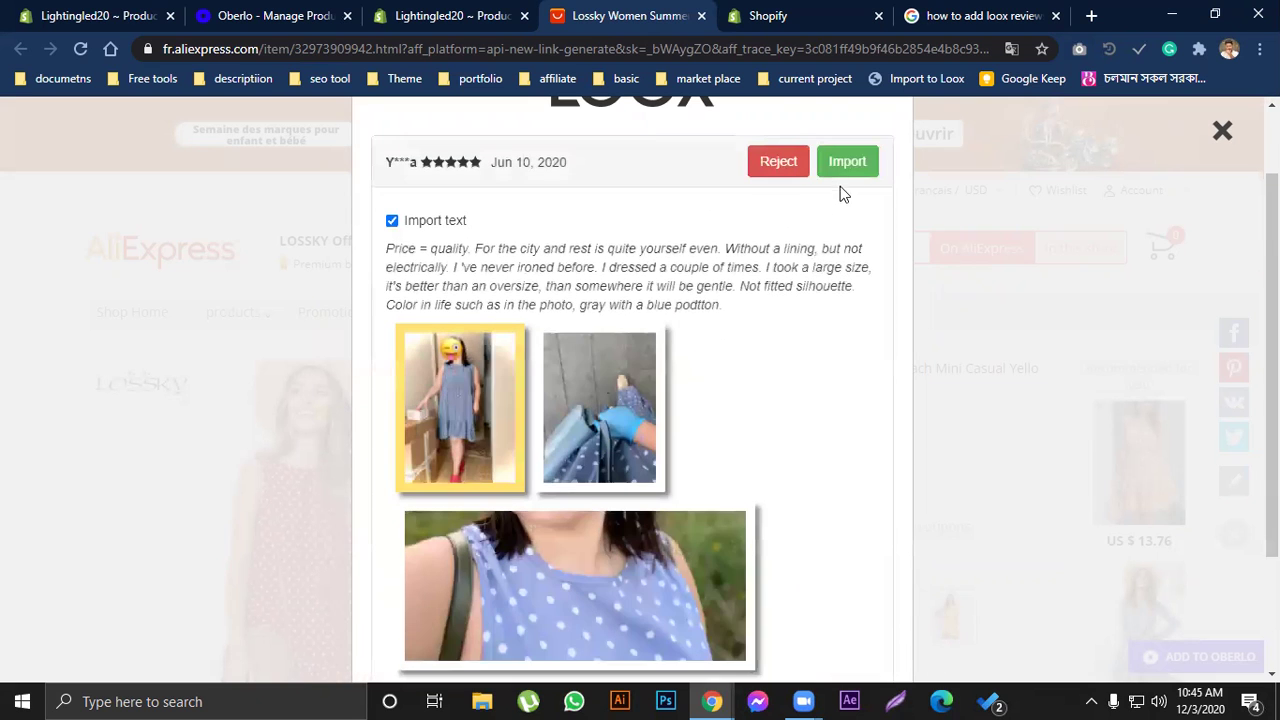
left_click(846, 164)
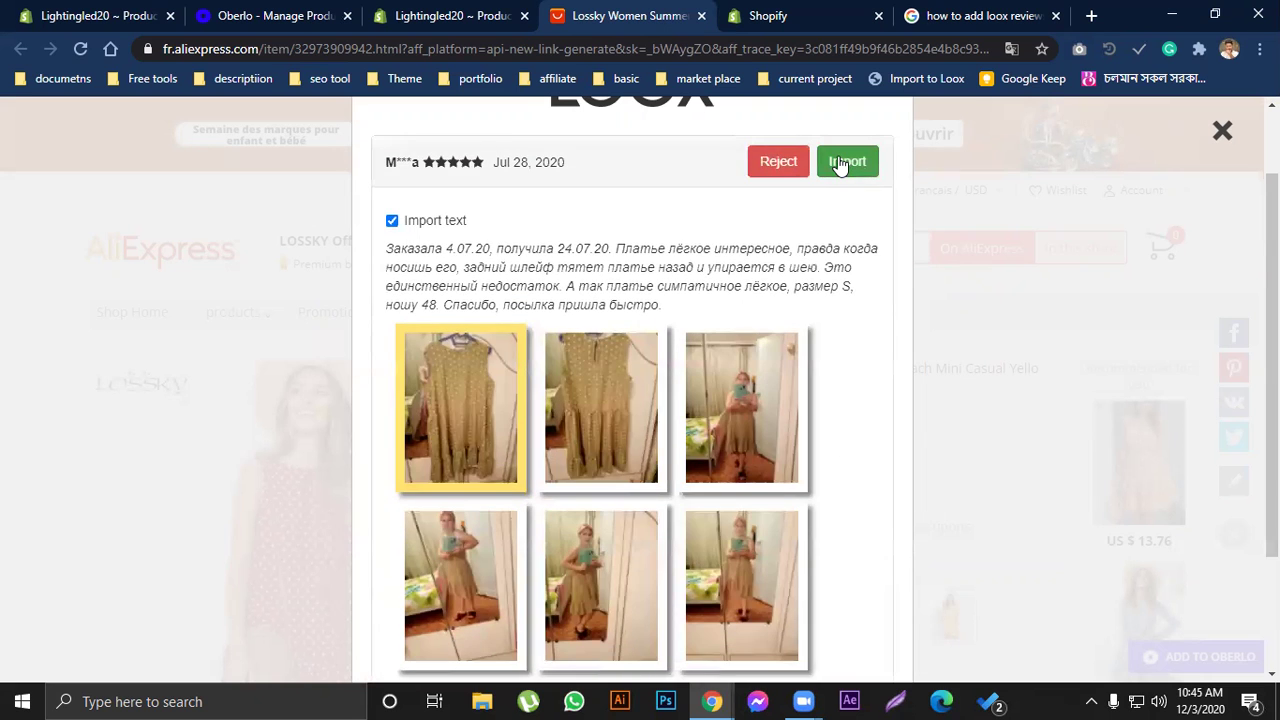
left_click(840, 165)
left_click(848, 210)
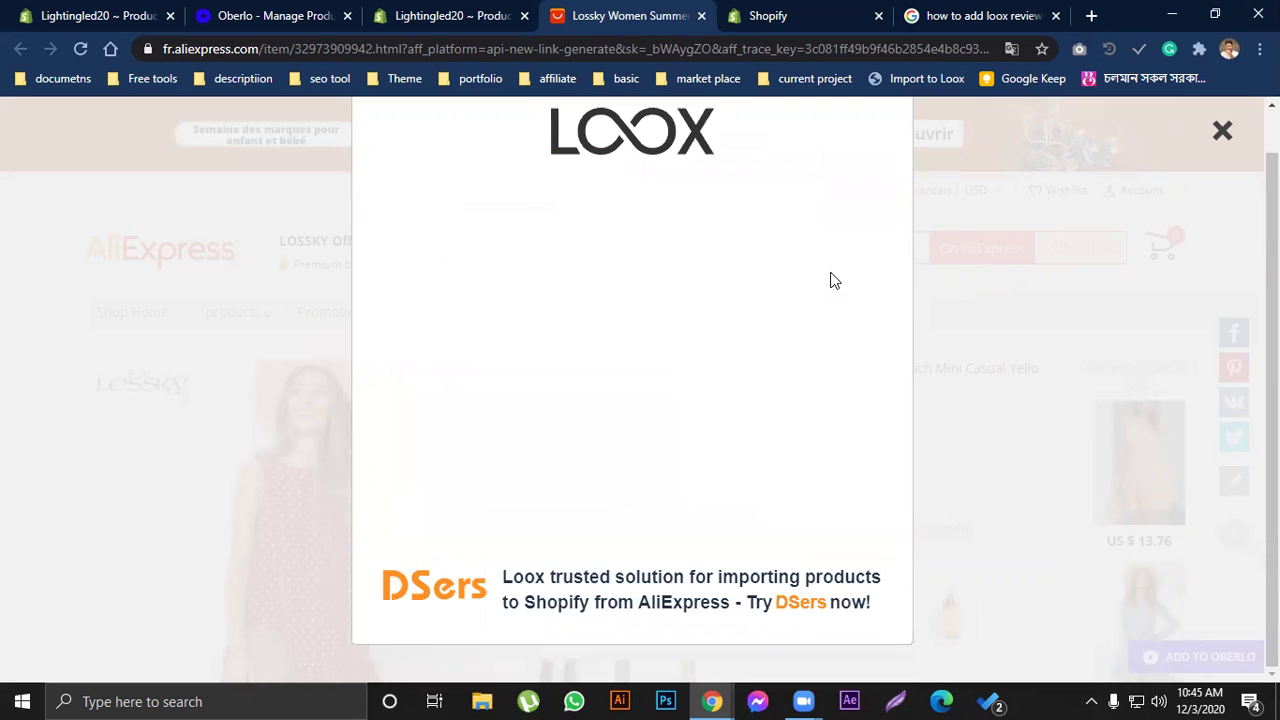
left_click(846, 234)
left_click(846, 228)
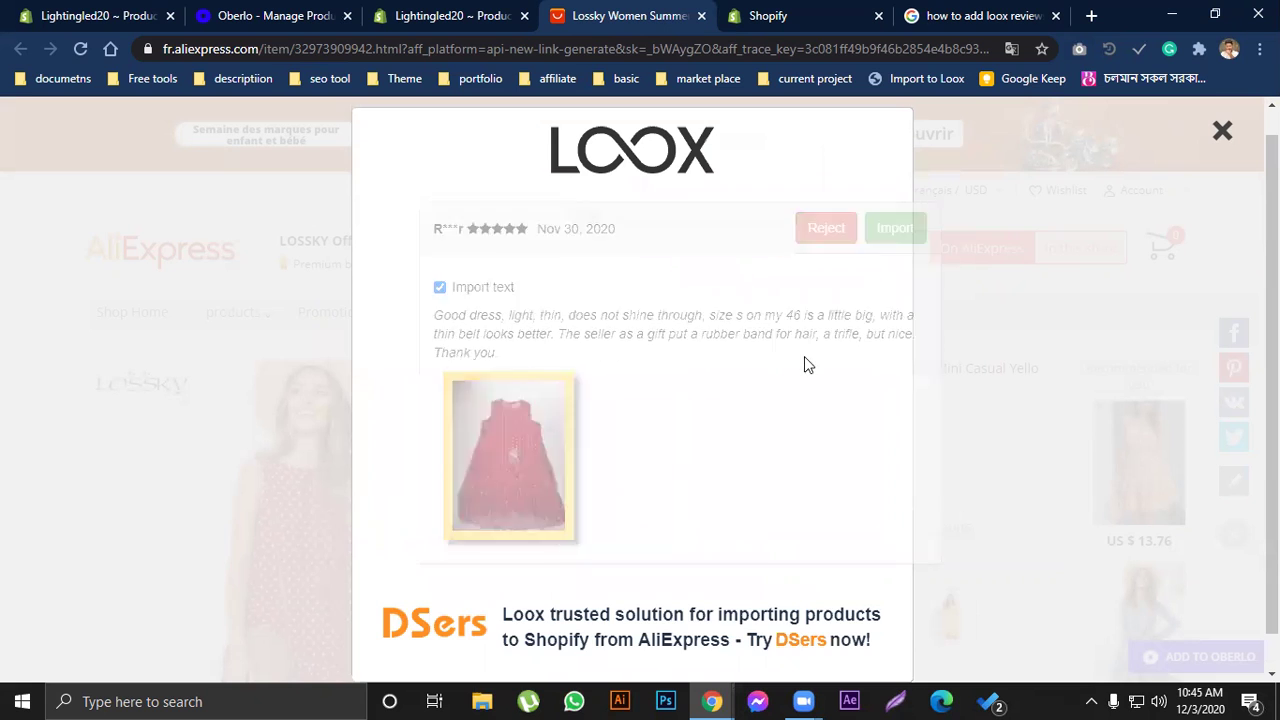
left_click(846, 228)
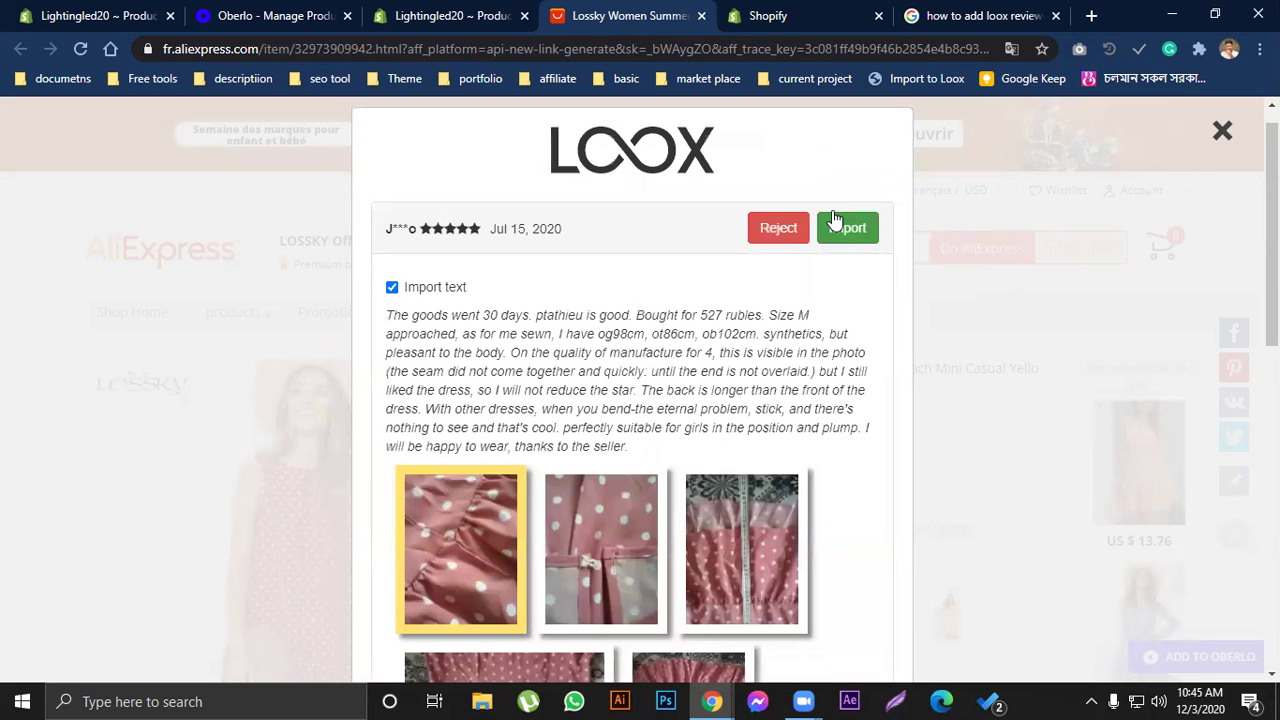
left_click(846, 238)
left_click(848, 236)
left_click(848, 232)
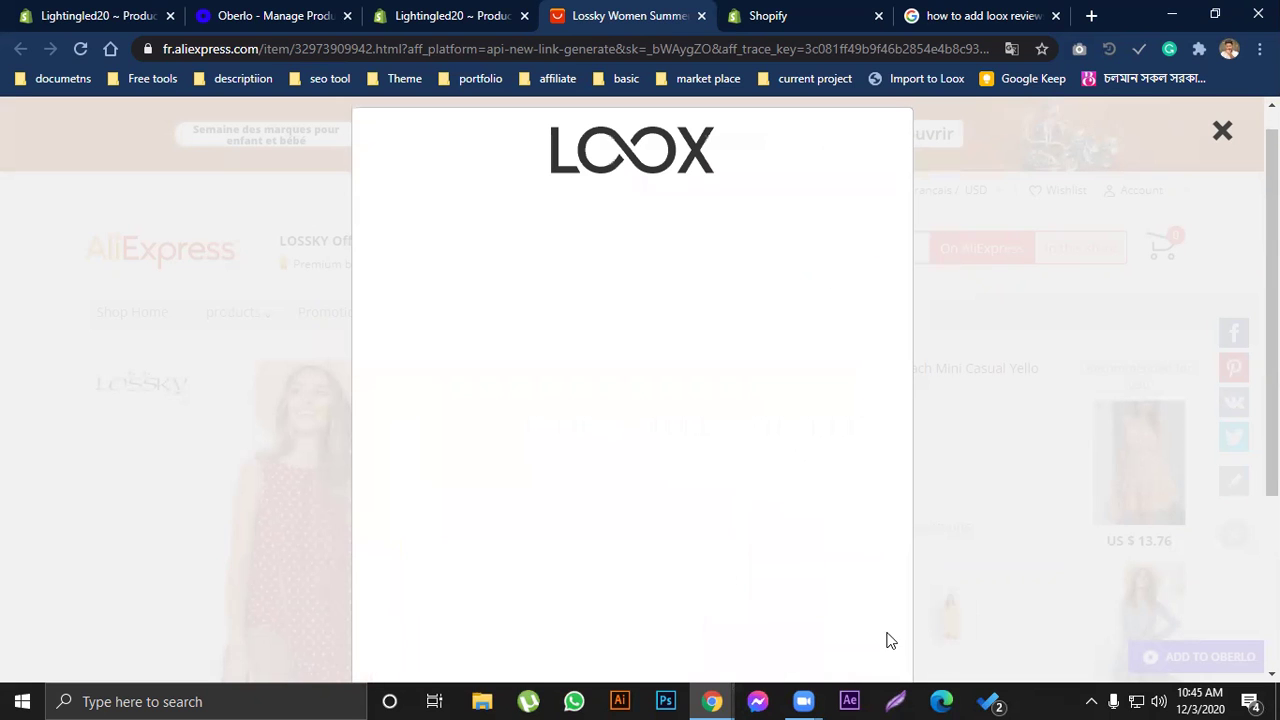
left_click(838, 234)
left_click(848, 240)
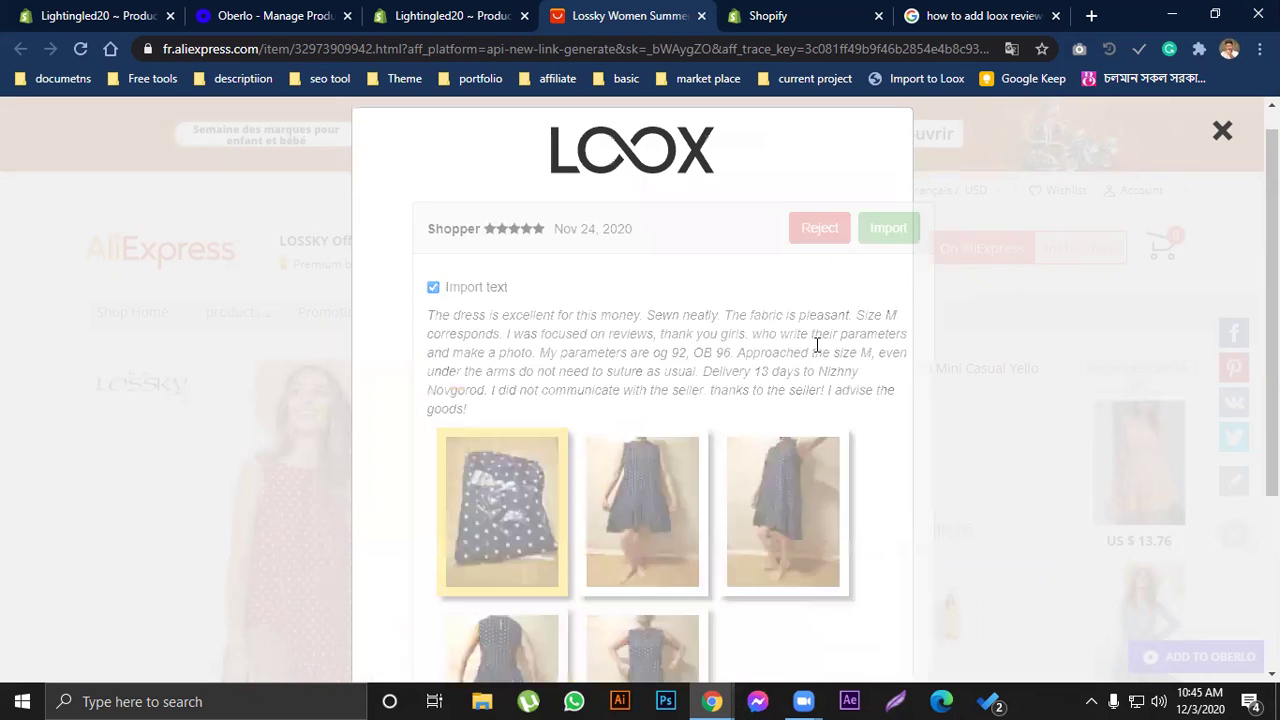
left_click(850, 234)
left_click(846, 236)
left_click(818, 234)
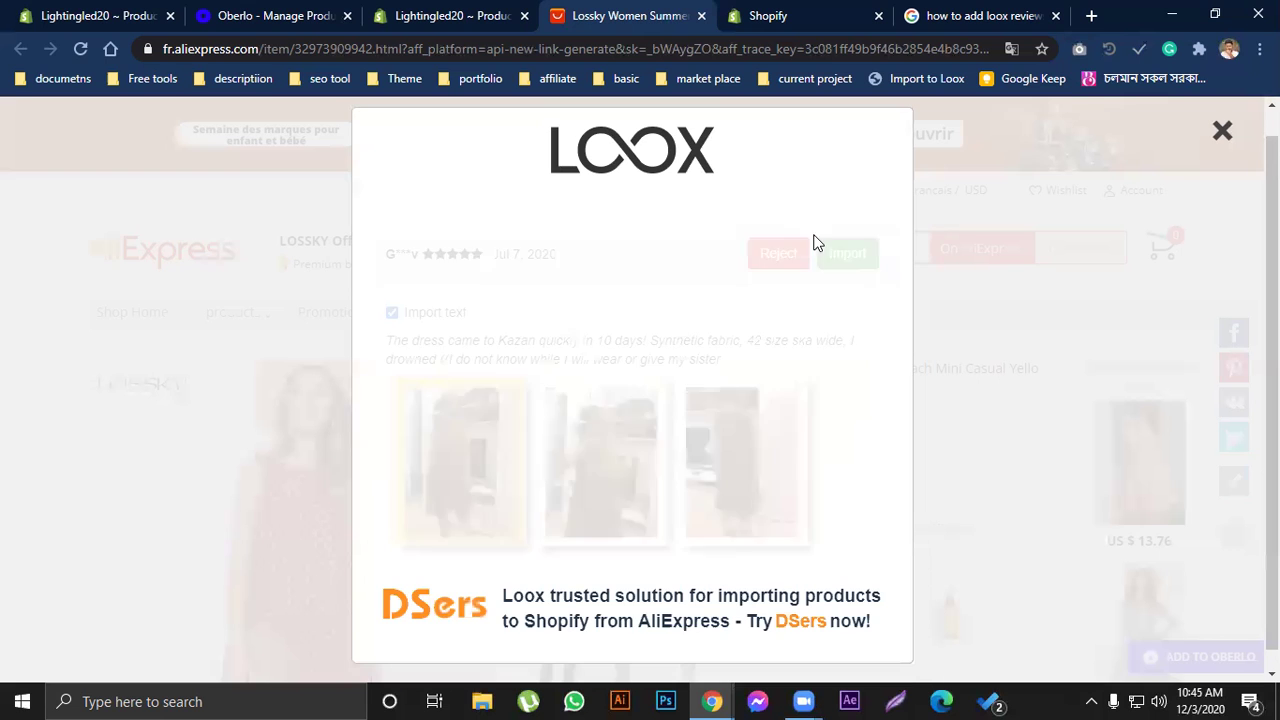
left_click(837, 249)
left_click(842, 246)
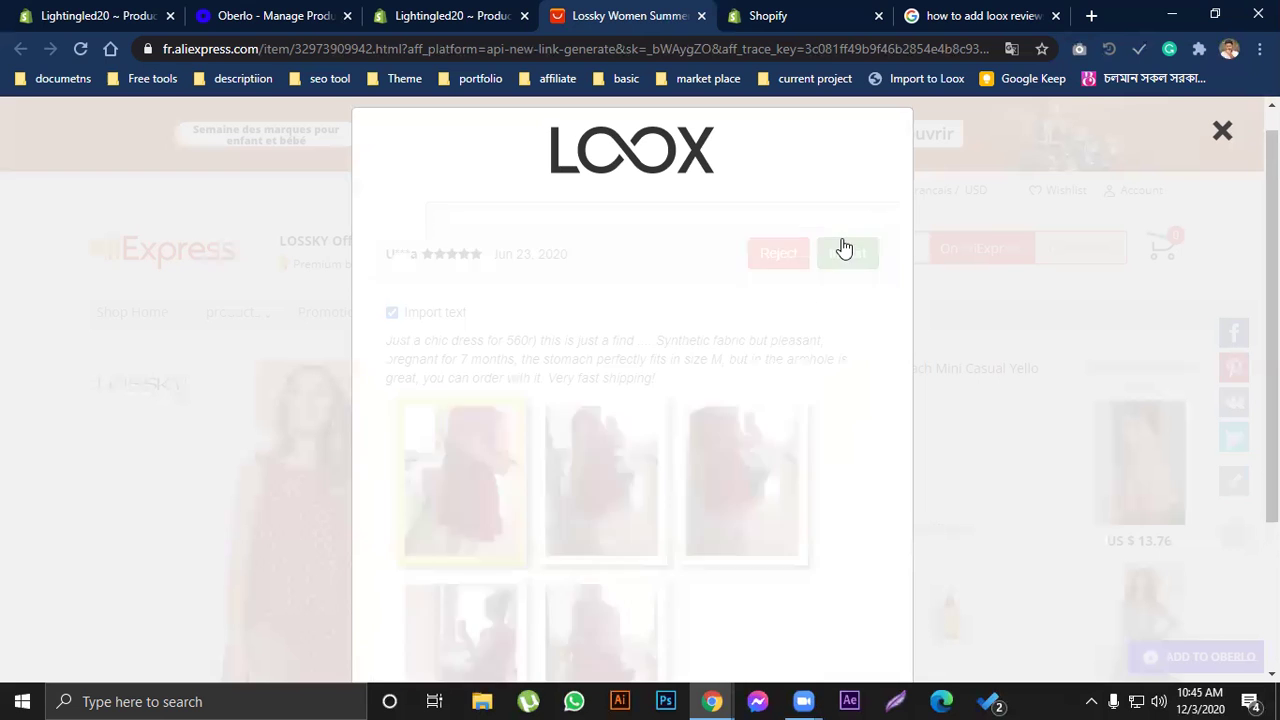
left_click(843, 249)
left_click(846, 222)
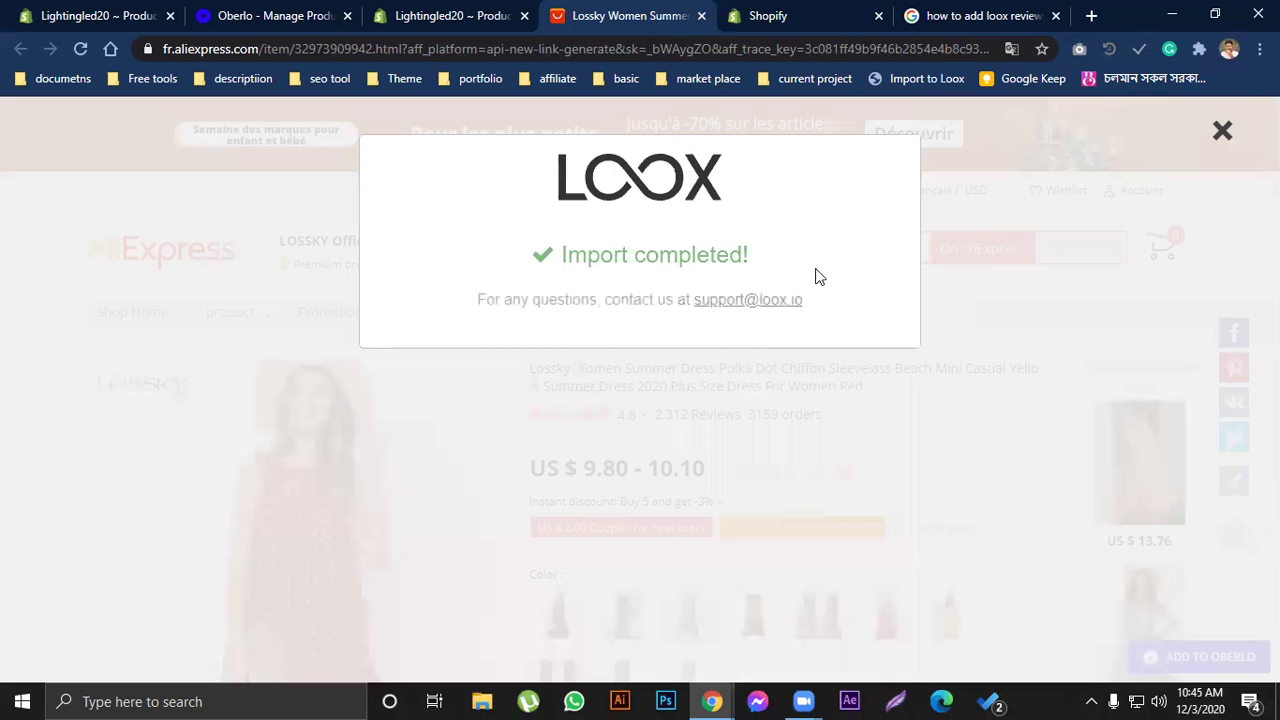
left_click(1222, 131)
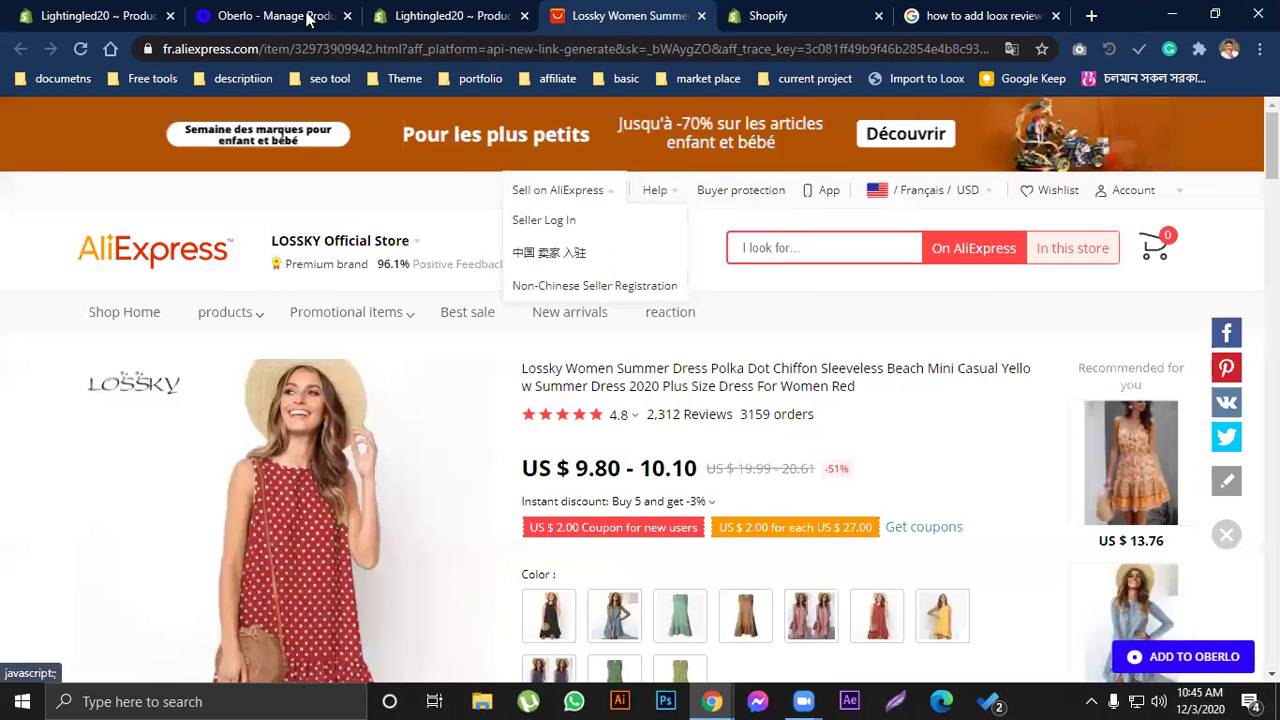
- Switch to the Shopify admin, preview Summer Polka Dot Chiffon Dress in the store, and check its product page for the star rating and reviews
left_click(445, 15)
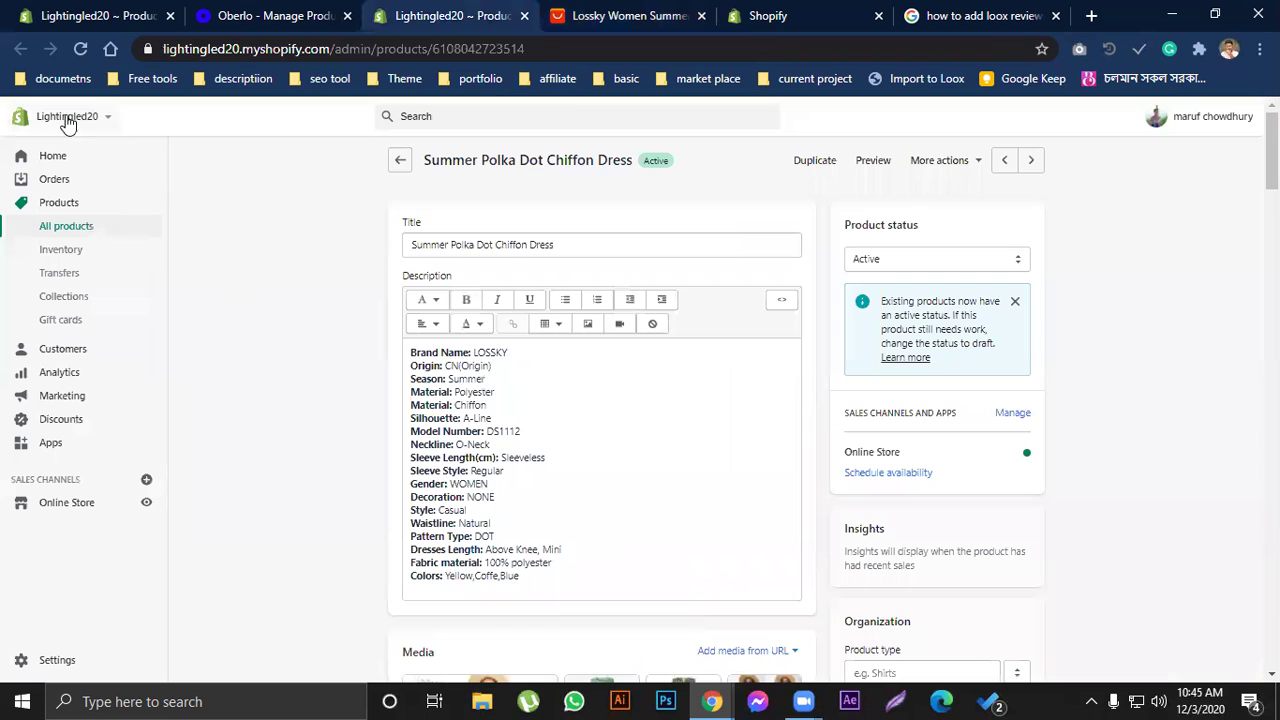
left_click(873, 161)
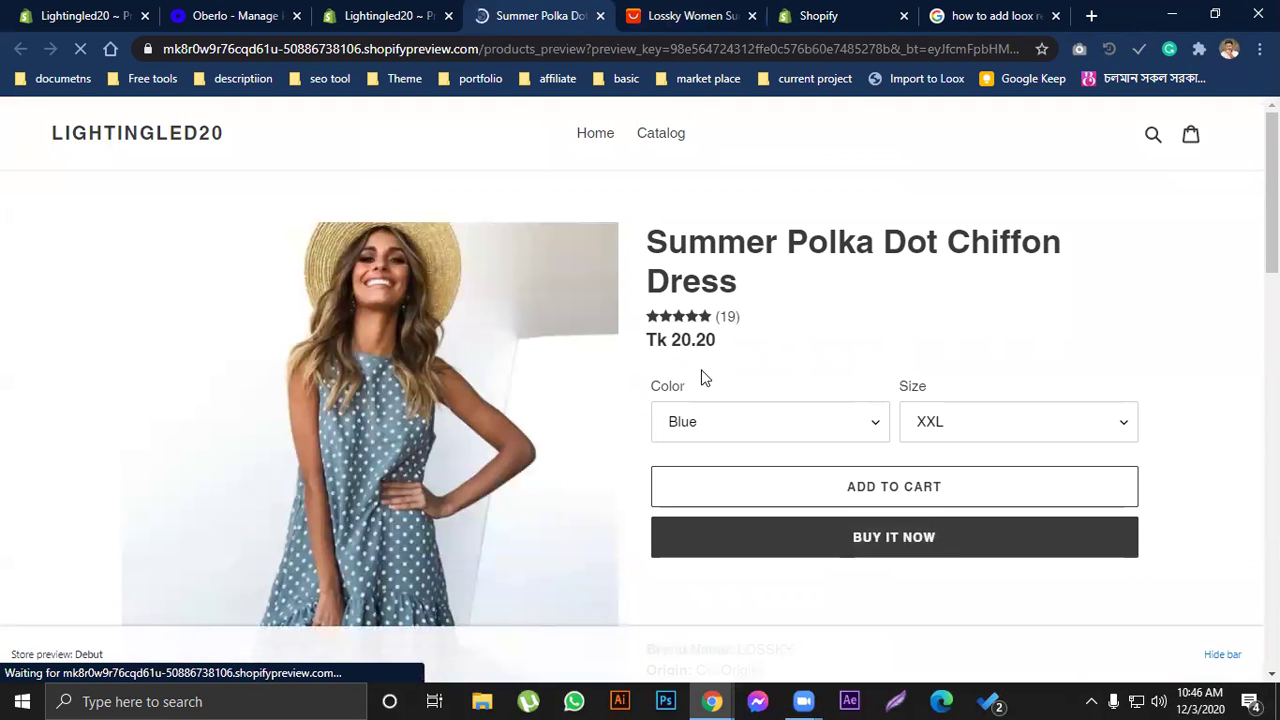
scroll(690, 385, "down", 15)
scroll(686, 385, "up", 5)
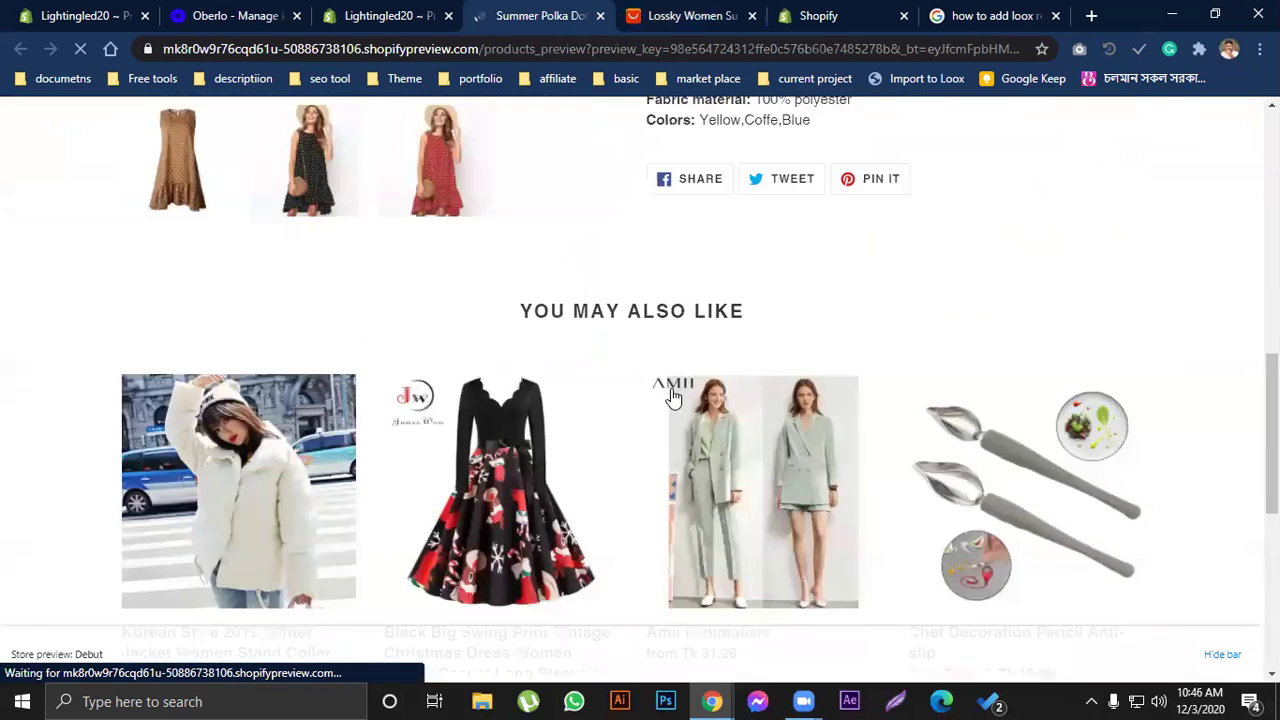
scroll(673, 397, "up", 5)
scroll(690, 405, "down", 7)
scroll(694, 414, "up", 6)
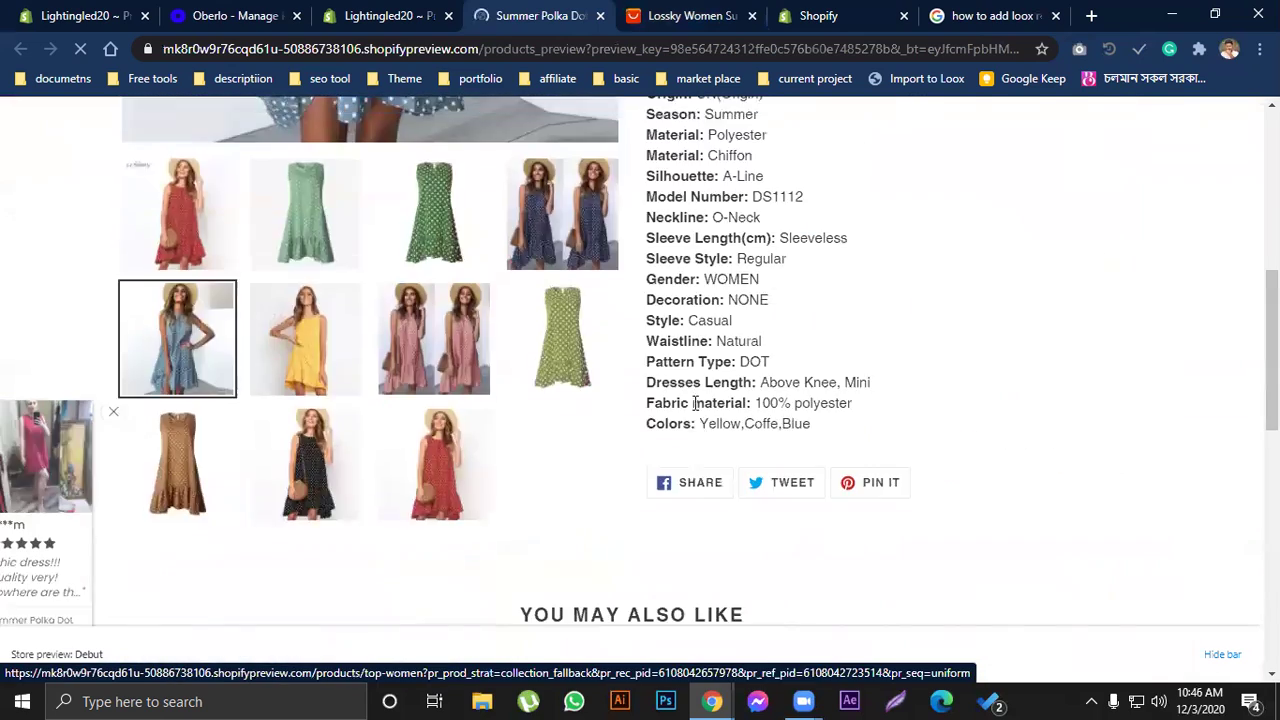
scroll(694, 403, "up", 8)
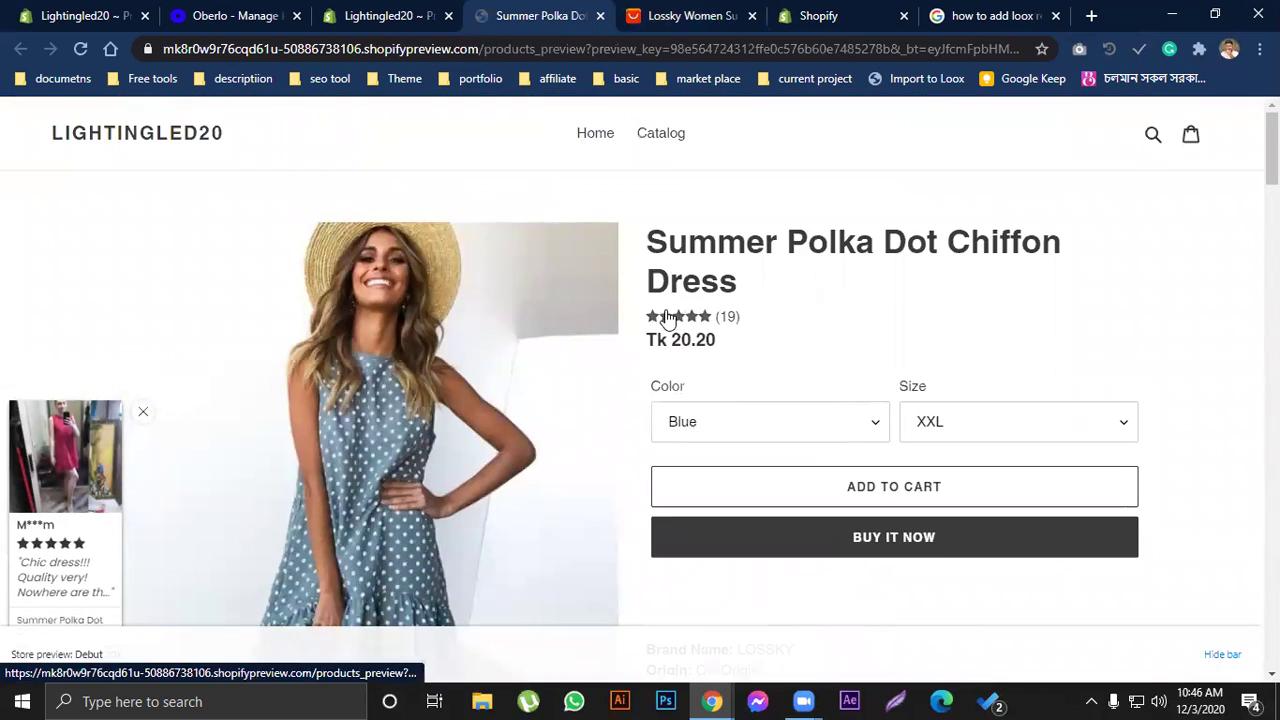
- Go to the reviews from the dress's star rating and look through the imported customer photos and texts
left_click(698, 318)
scroll(605, 330, "up", 10)
scroll(610, 335, "down", 15)
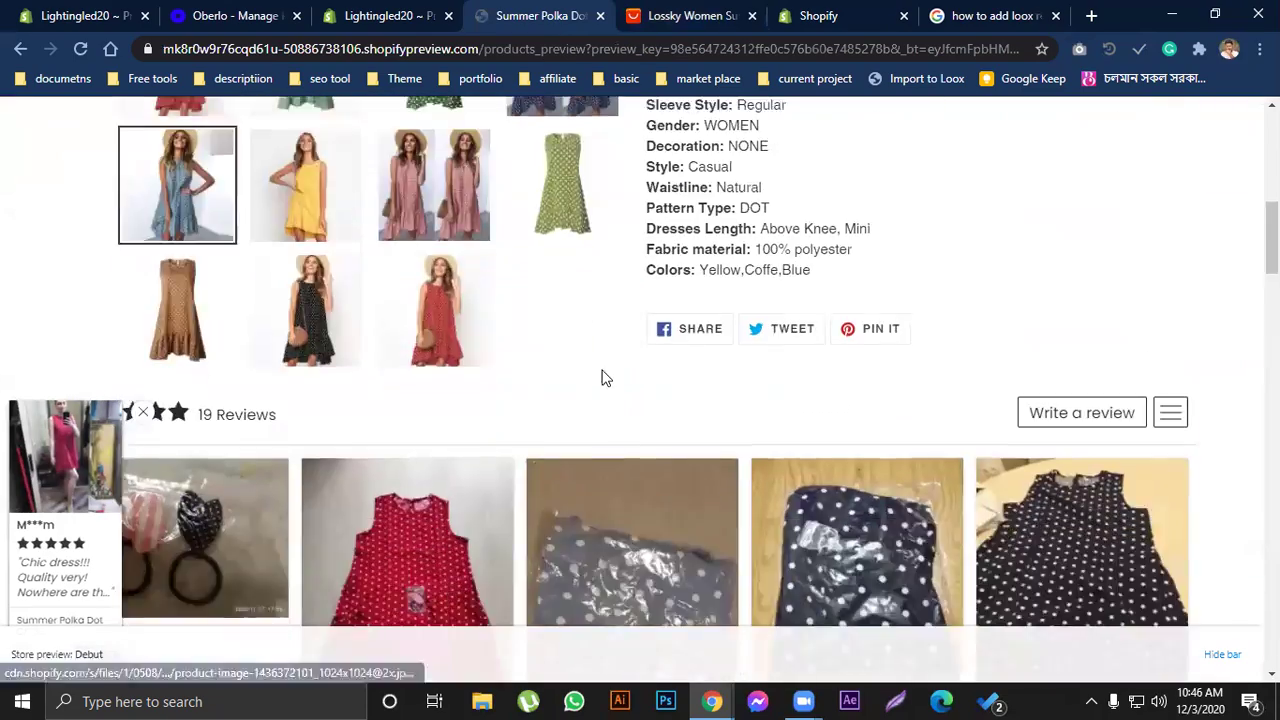
scroll(831, 407, "down", 8)
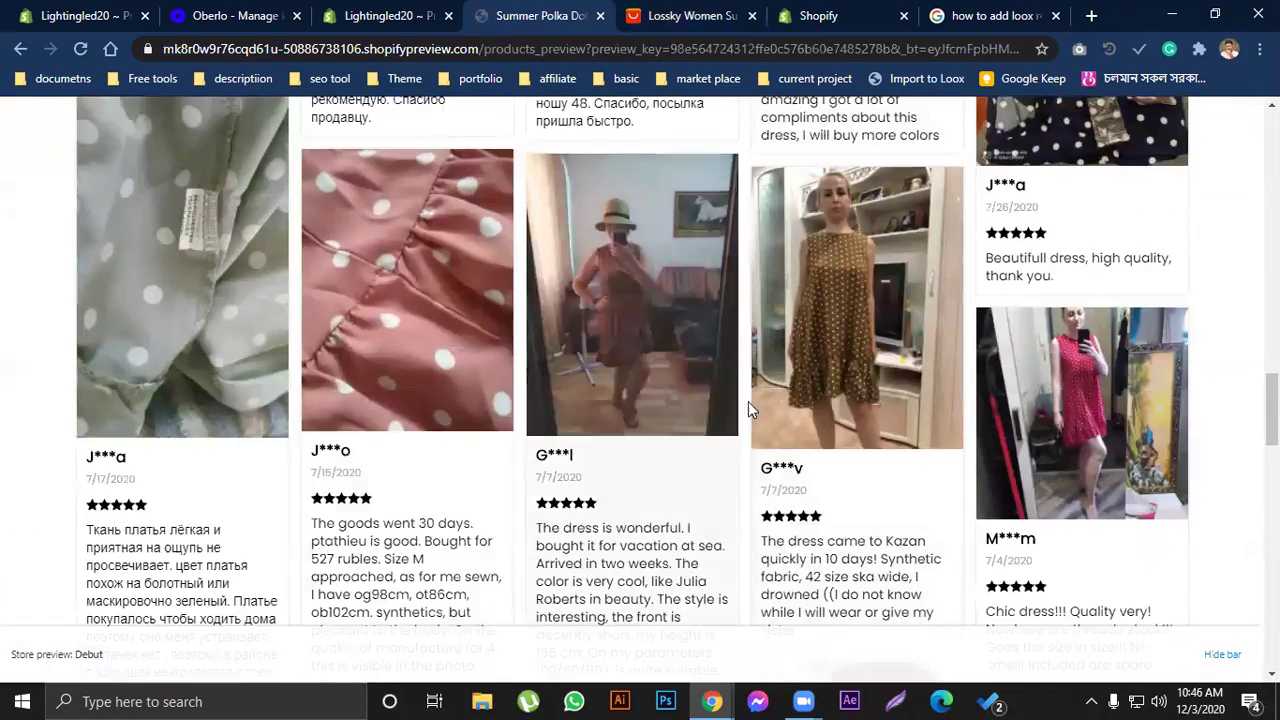
scroll(508, 371, "up", 15)
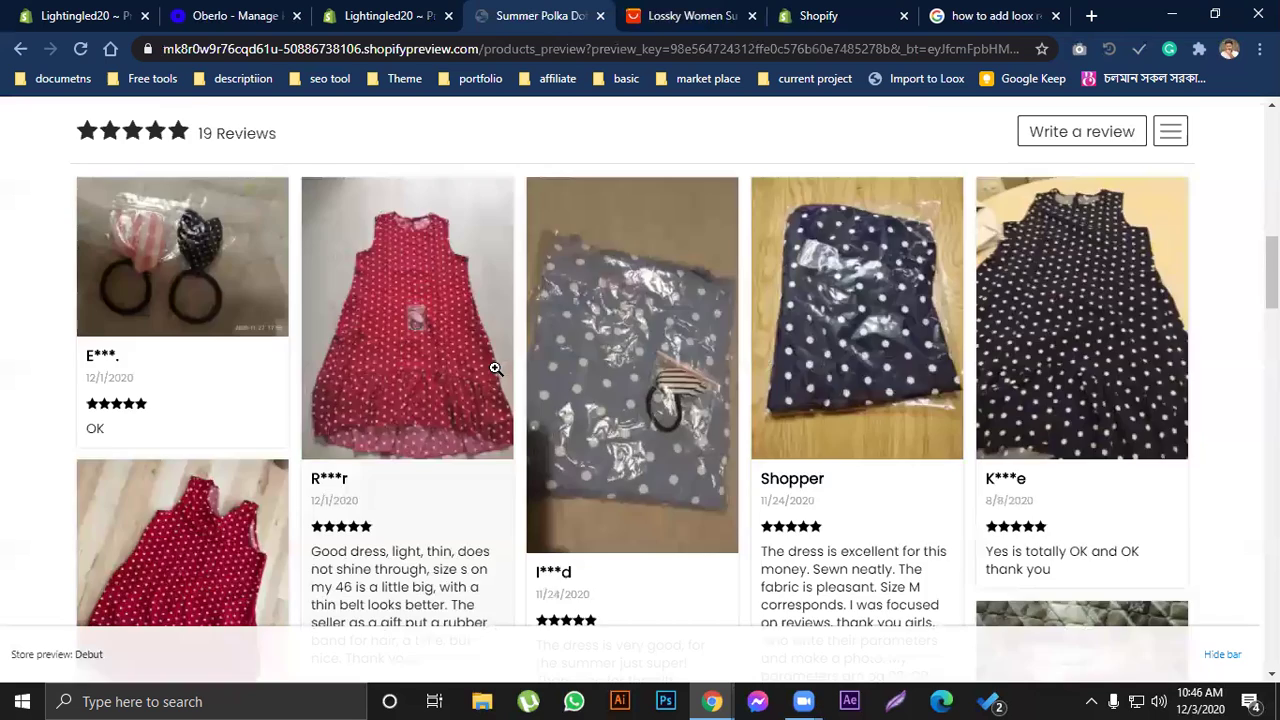